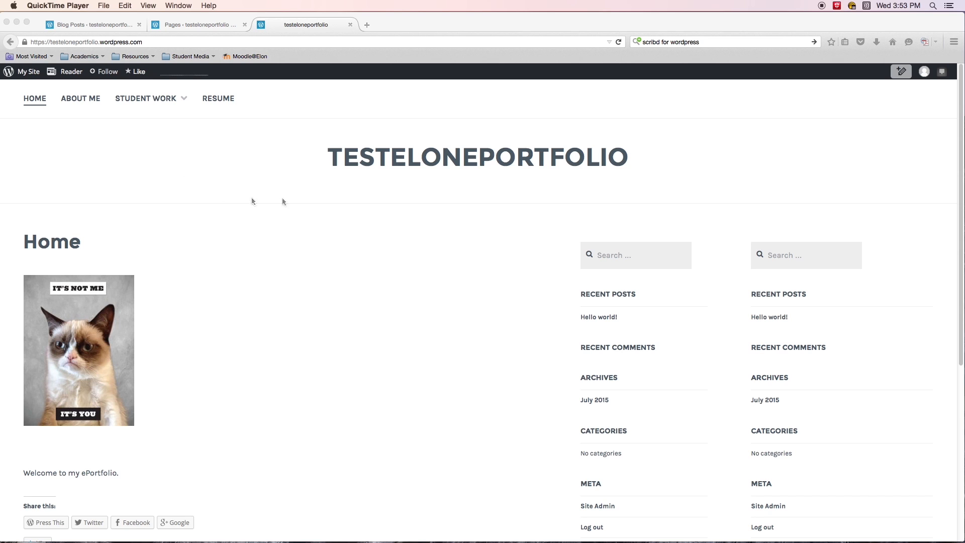
Step: Look through the portfolio's home page and the Photography and Videos pages under Student Work
left_click(309, 185)
scroll(345, 168, "down", 5)
scroll(340, 163, "up", 5)
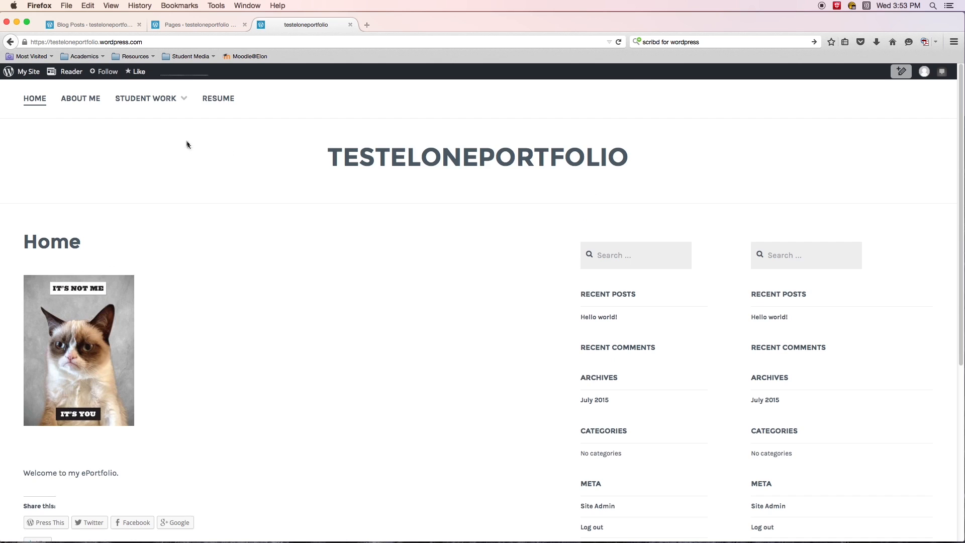
scroll(437, 173, "down", 3)
scroll(428, 166, "up", 3)
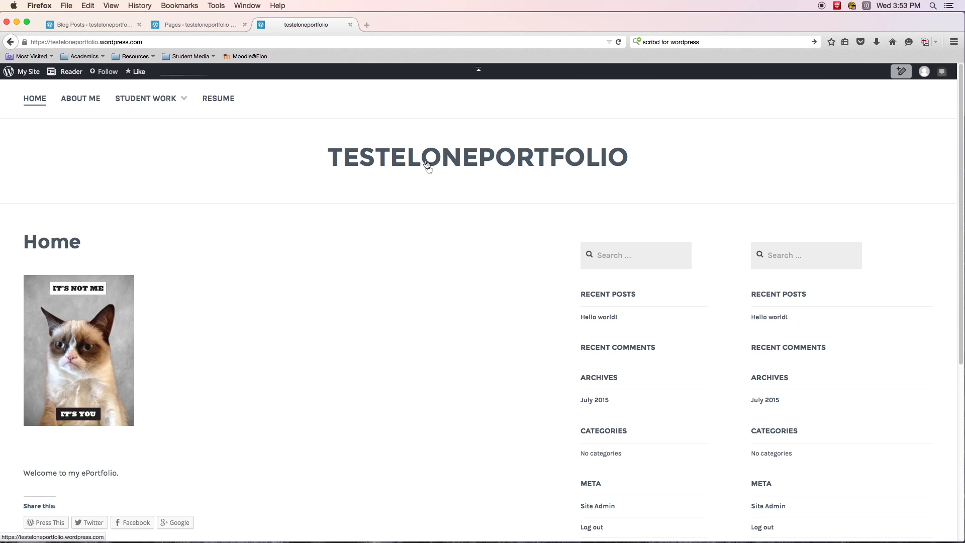
mouse_move(154, 98)
left_click(155, 121)
scroll(333, 200, "down", 5)
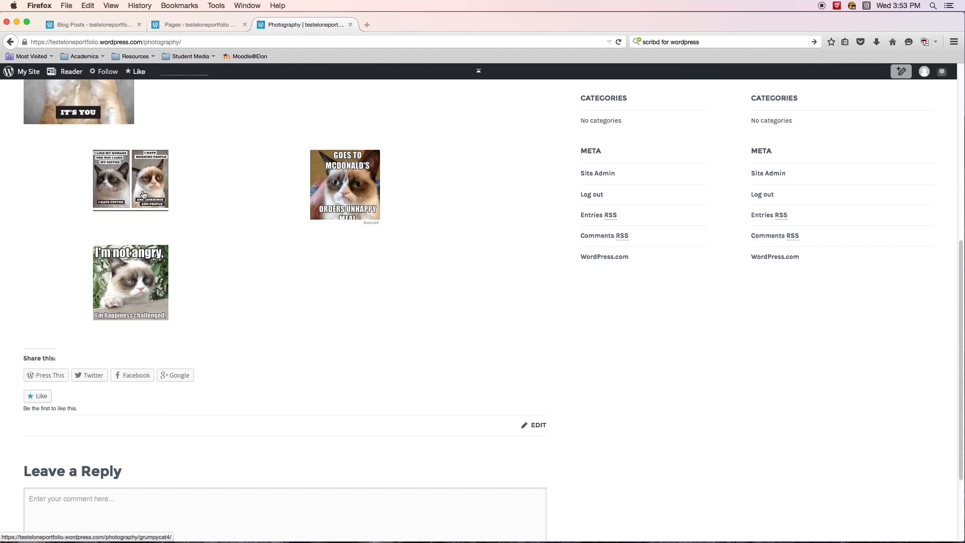
scroll(297, 224, "up", 5)
mouse_move(186, 103)
left_click(145, 143)
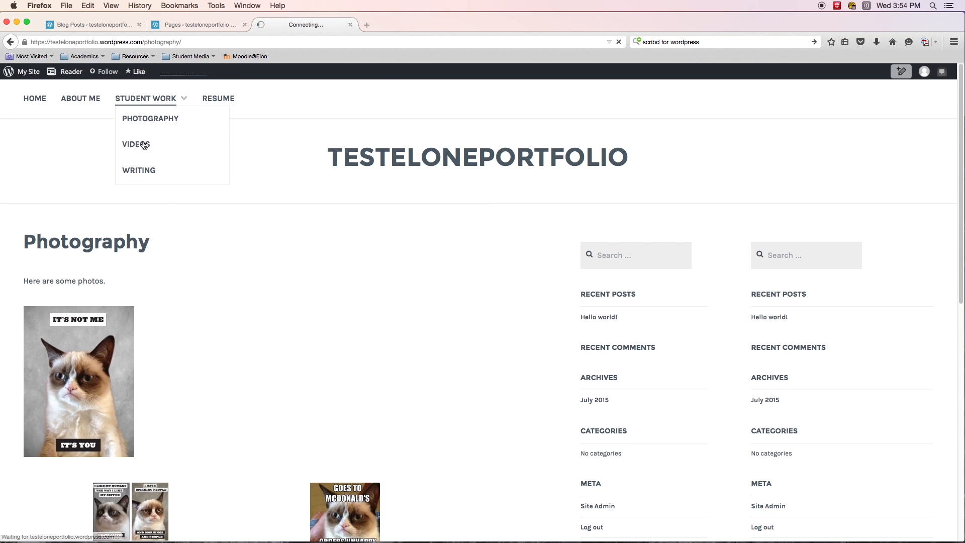
scroll(341, 211, "down", 5)
scroll(321, 215, "up", 5)
Step: Return to the portfolio's home page and examine its full layout, including the sidebars and comment area
left_click(34, 98)
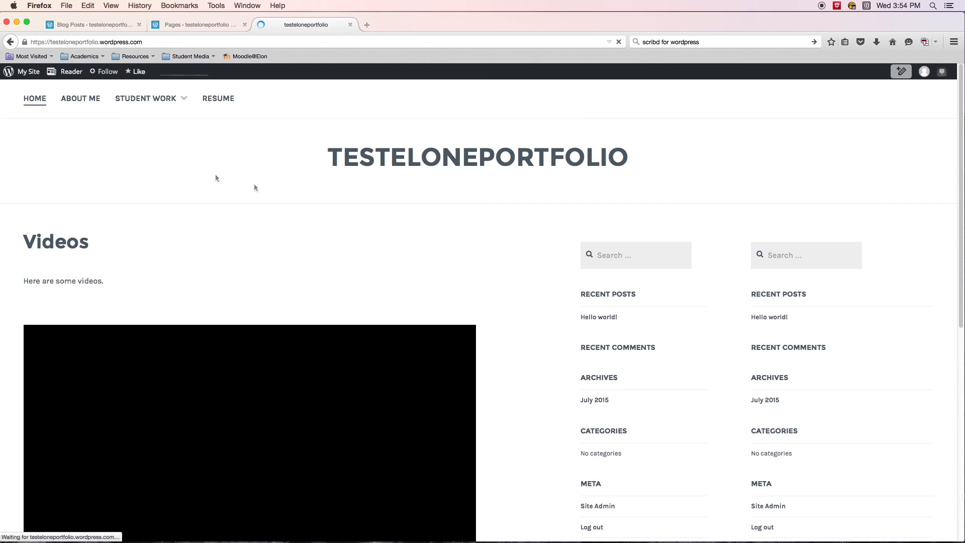
scroll(622, 193, "down", 10)
scroll(622, 193, "up", 10)
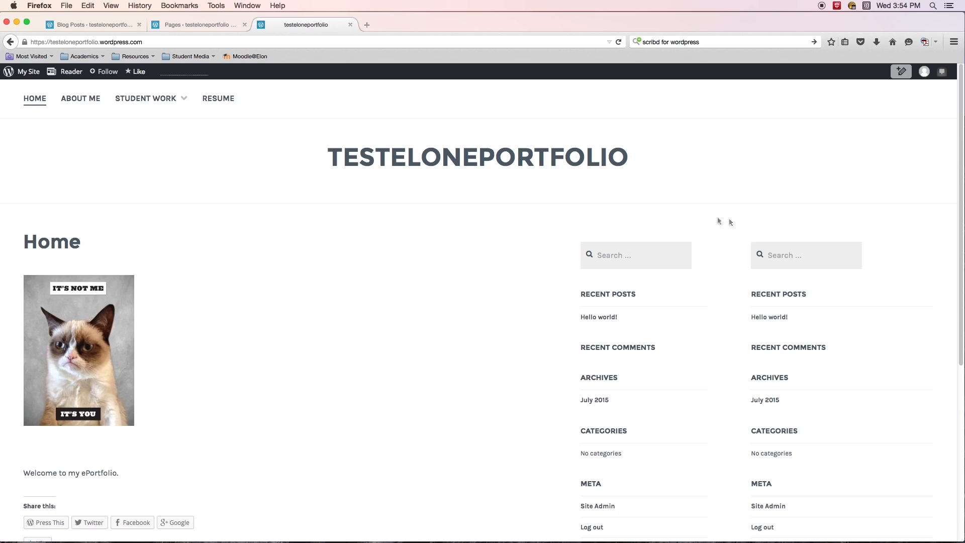
scroll(704, 221, "down", 5)
scroll(639, 182, "up", 5)
scroll(688, 301, "down", 5)
scroll(689, 301, "up", 5)
scroll(801, 314, "down", 5)
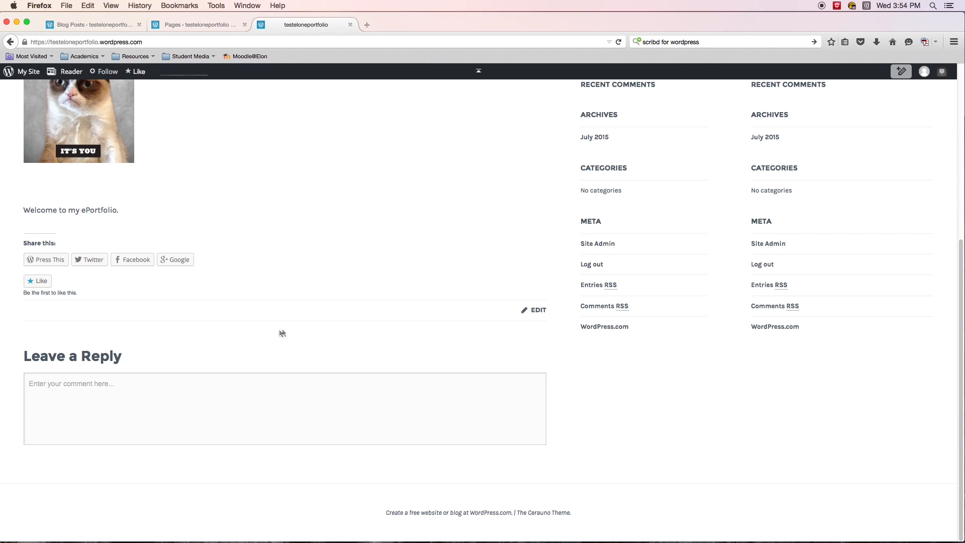
scroll(301, 334, "up", 5)
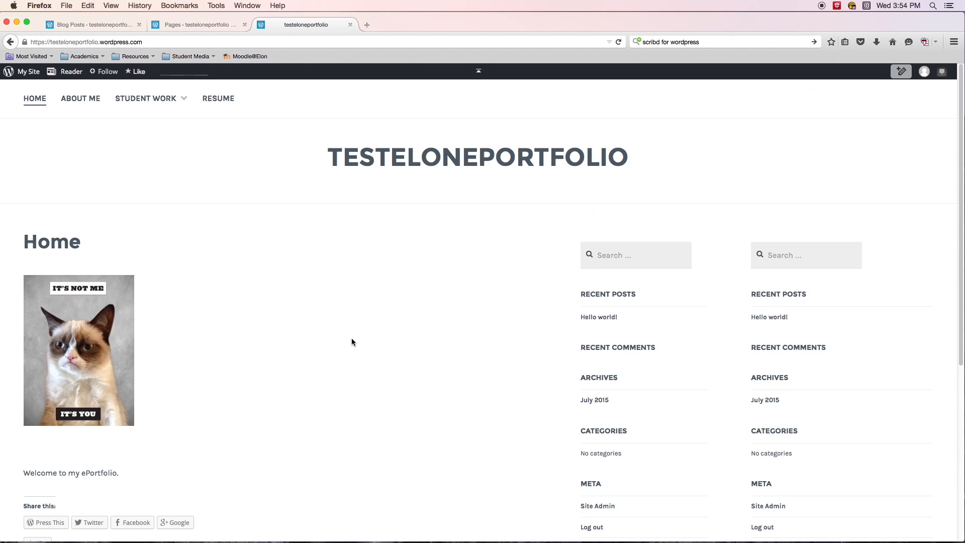
scroll(352, 341, "down", 5)
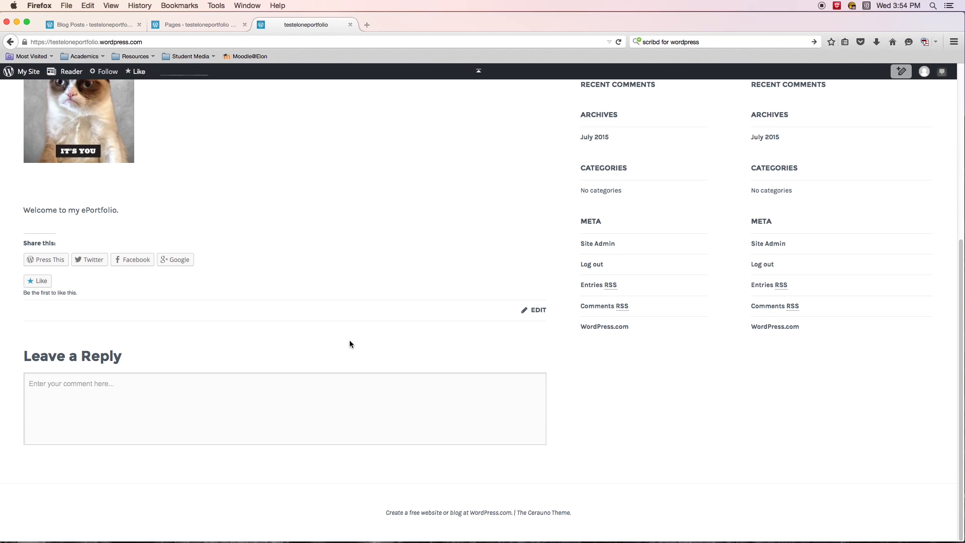
scroll(349, 342, "up", 5)
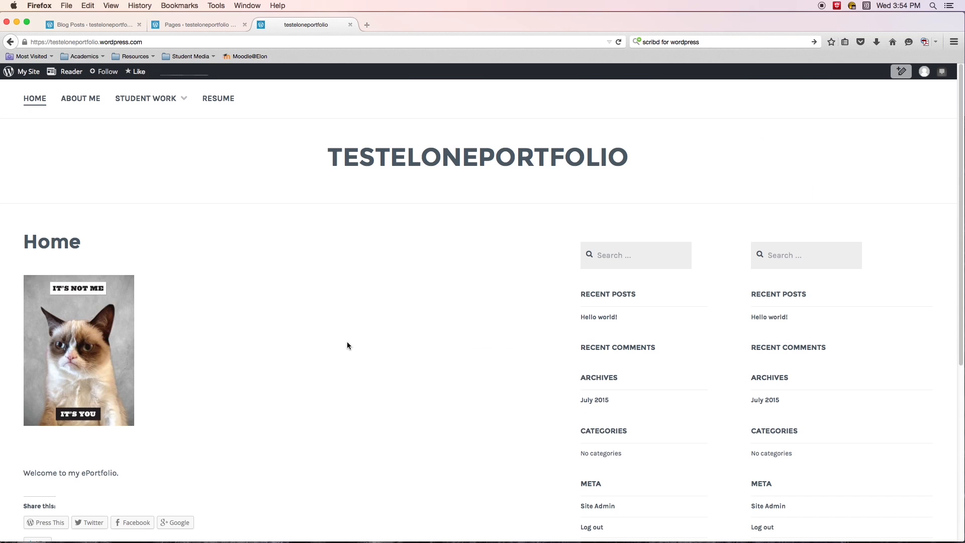
scroll(352, 343, "down", 5)
scroll(327, 313, "up", 5)
scroll(337, 150, "down", 5)
scroll(355, 151, "up", 5)
Step: Check the list of pages in the site admin, and go back to the live home page to examine its duplicate sidebars
left_click(192, 29)
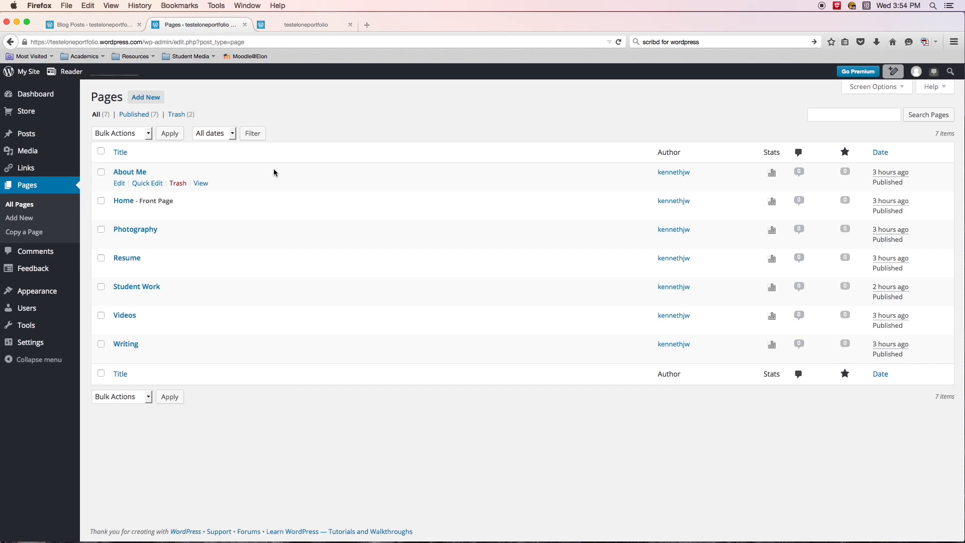
left_click(290, 25)
scroll(387, 226, "down", 5)
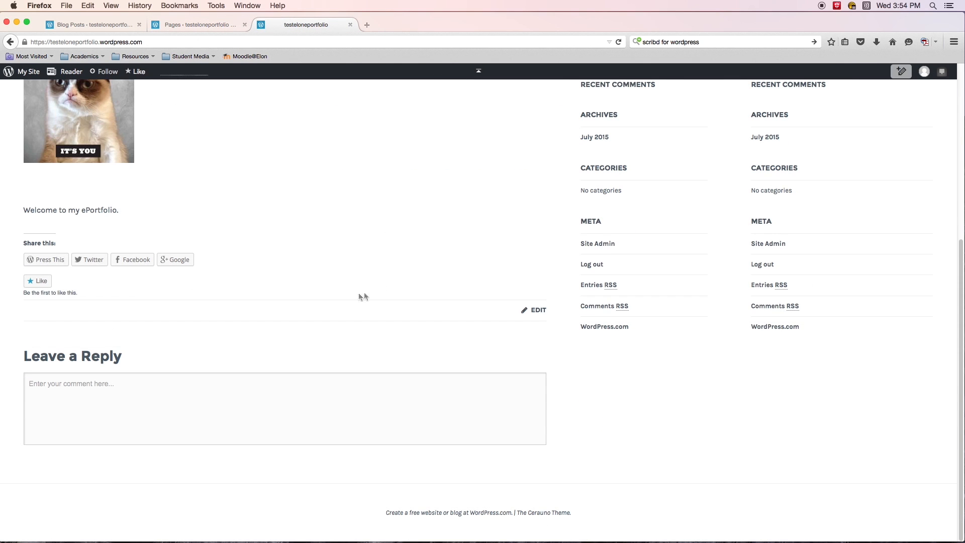
scroll(382, 284, "up", 5)
scroll(831, 460, "down", 5)
scroll(748, 398, "up", 5)
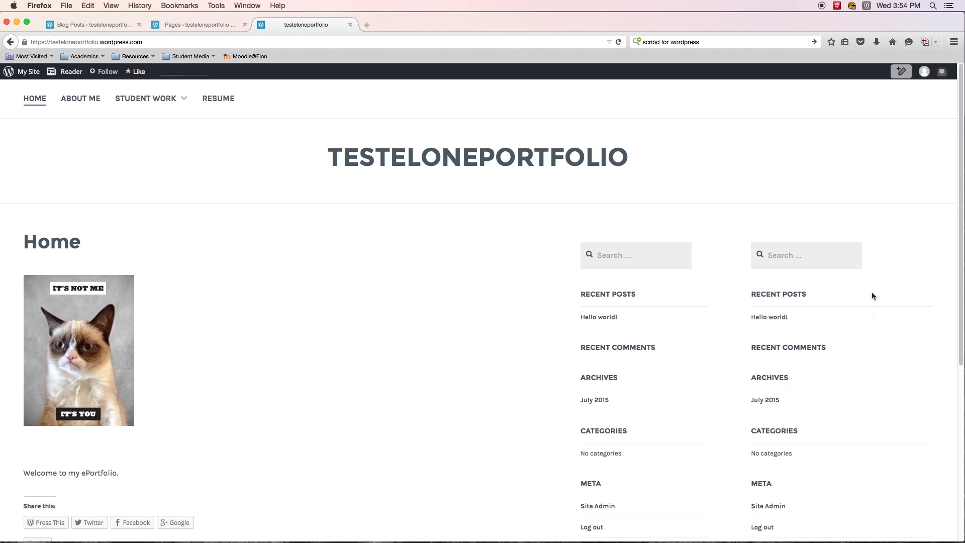
scroll(724, 394, "down", 5)
scroll(788, 396, "up", 5)
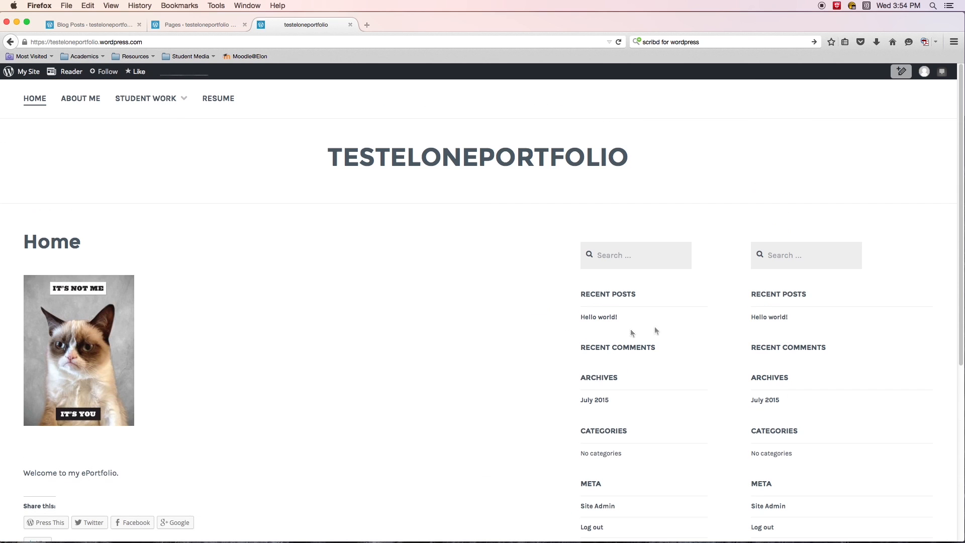
Step: Open the site's Widgets settings in the admin and look through the available widgets
left_click(197, 24)
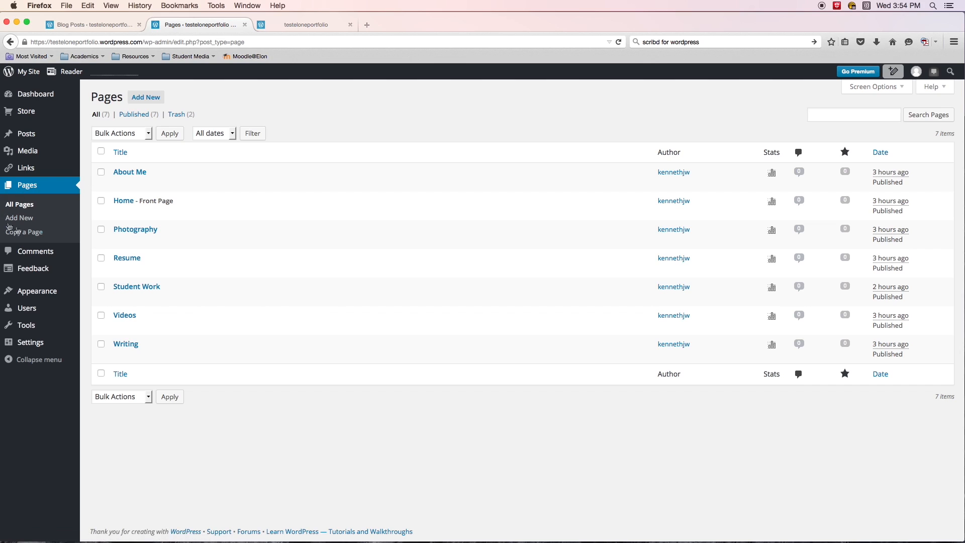
mouse_move(16, 296)
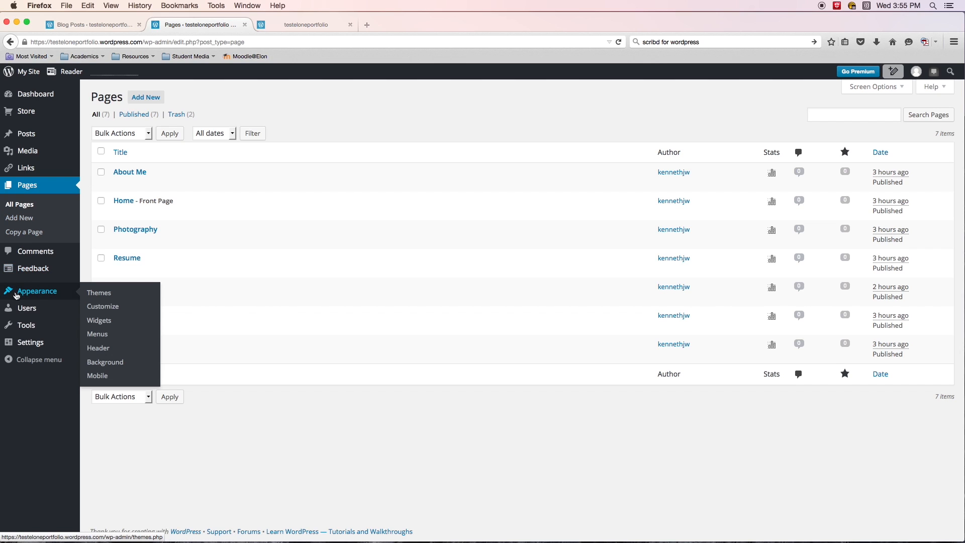
left_click(93, 326)
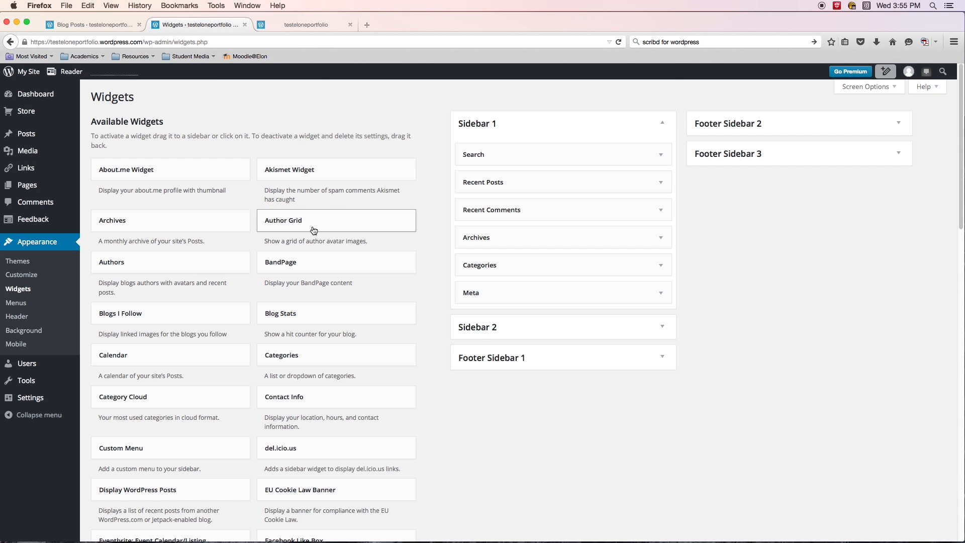
scroll(314, 230, "down", 15)
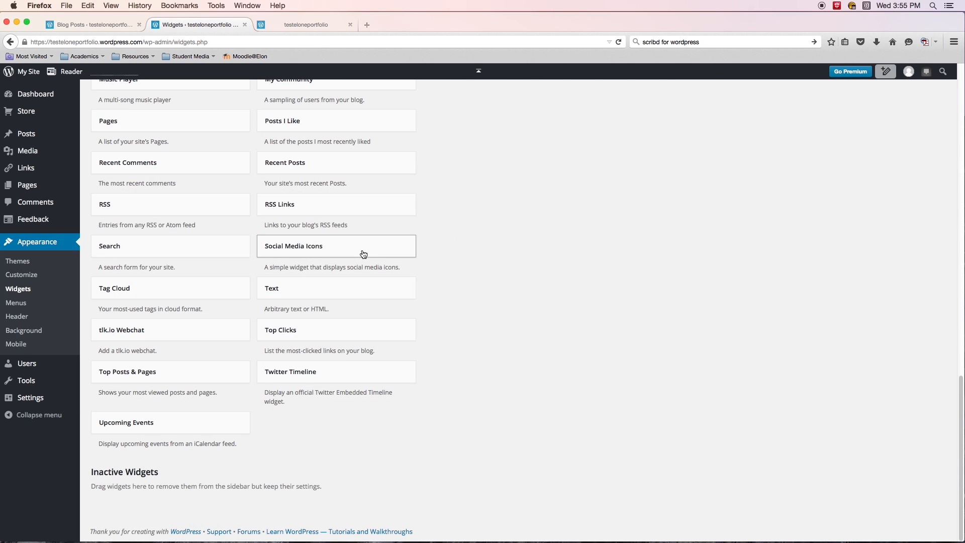
scroll(360, 257, "up", 15)
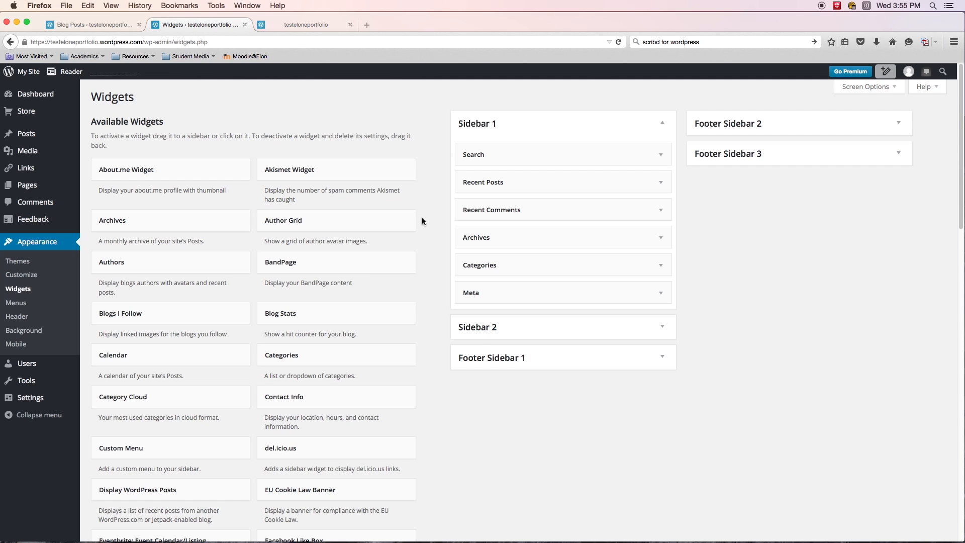
scroll(370, 226, "down", 15)
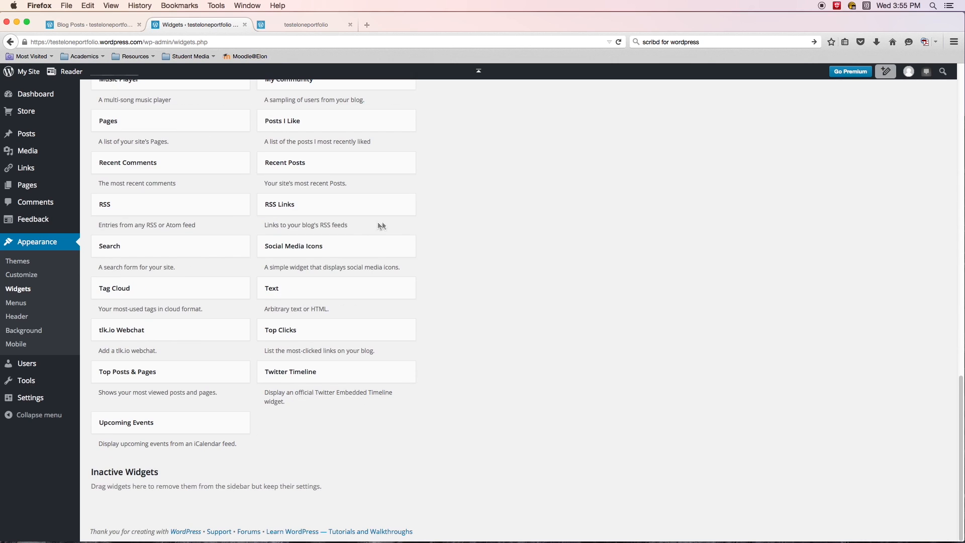
scroll(227, 216, "up", 15)
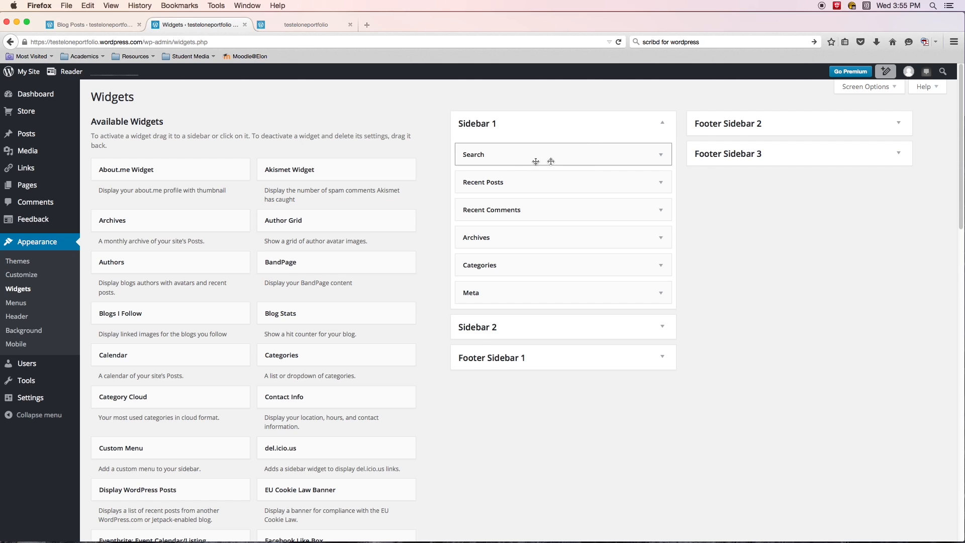
Step: Delete the Search, Recent Posts and Recent Comments widgets from Sidebar 1
left_click(661, 156)
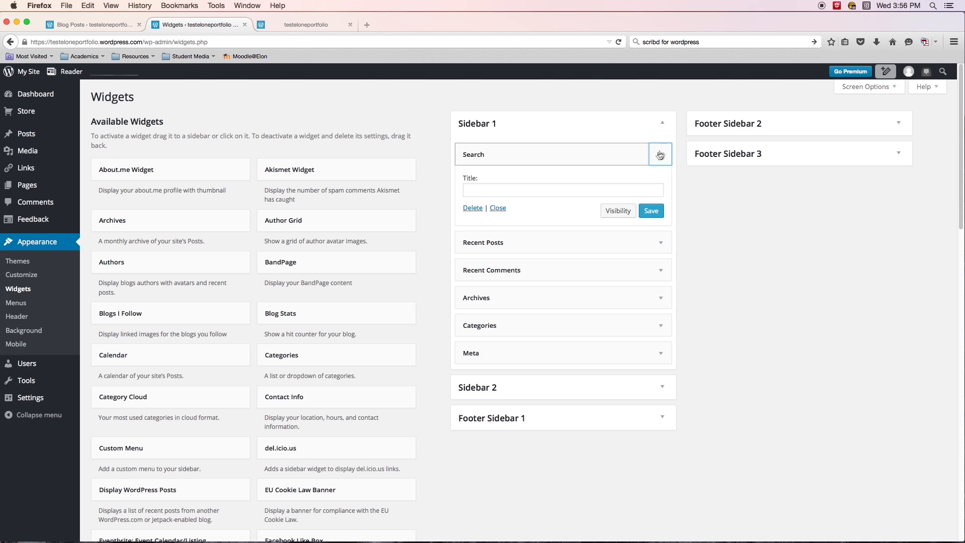
left_click(473, 208)
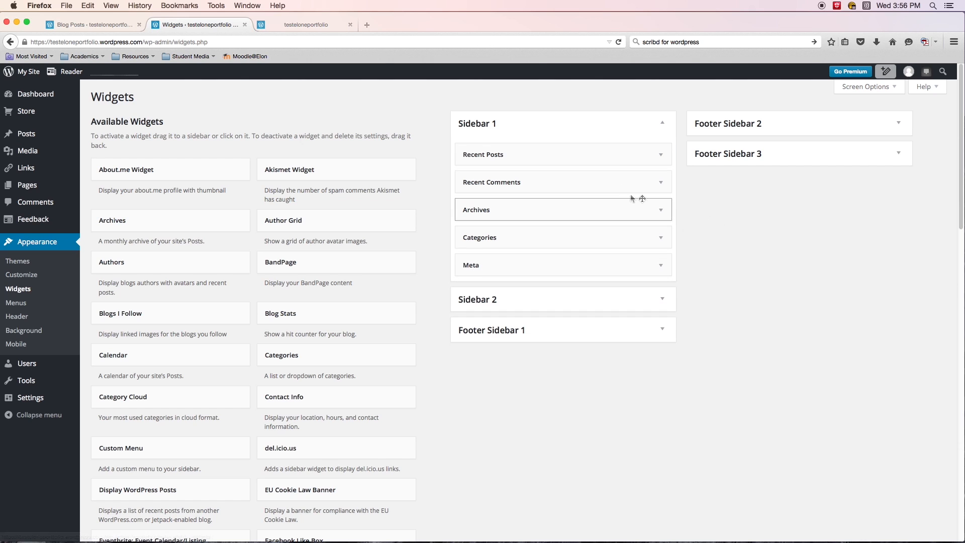
left_click(660, 155)
left_click(470, 247)
left_click(660, 155)
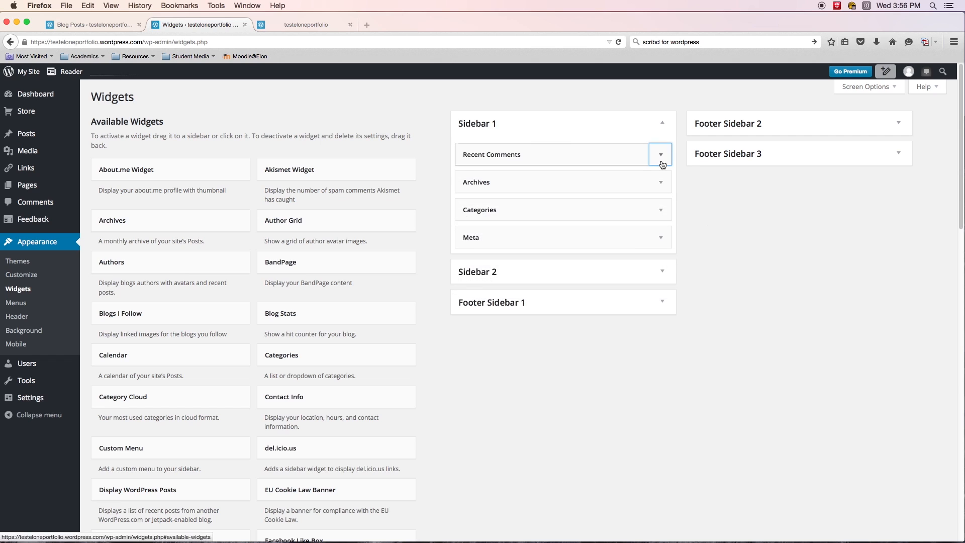
left_click(471, 344)
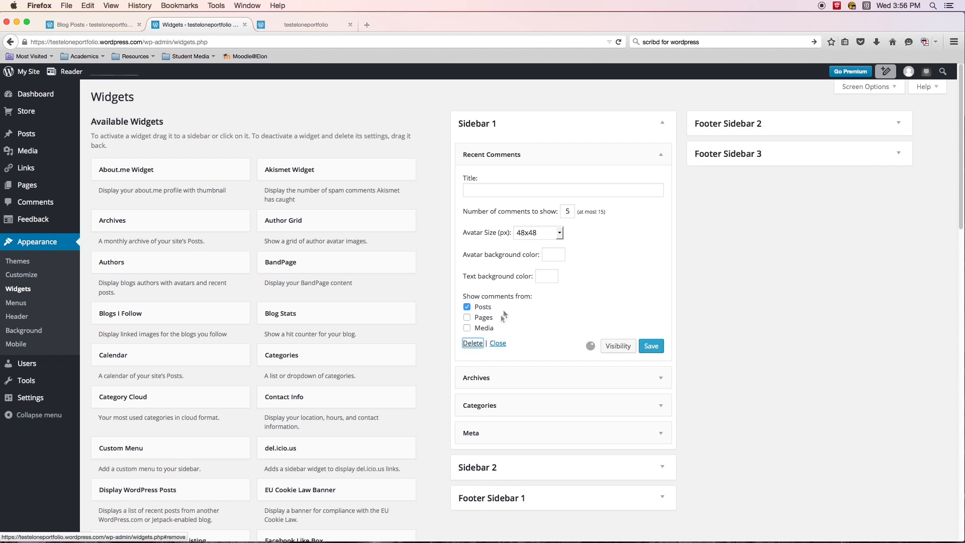
Step: Delete the Archives, Categories and Meta widgets from Sidebar 1
left_click(660, 156)
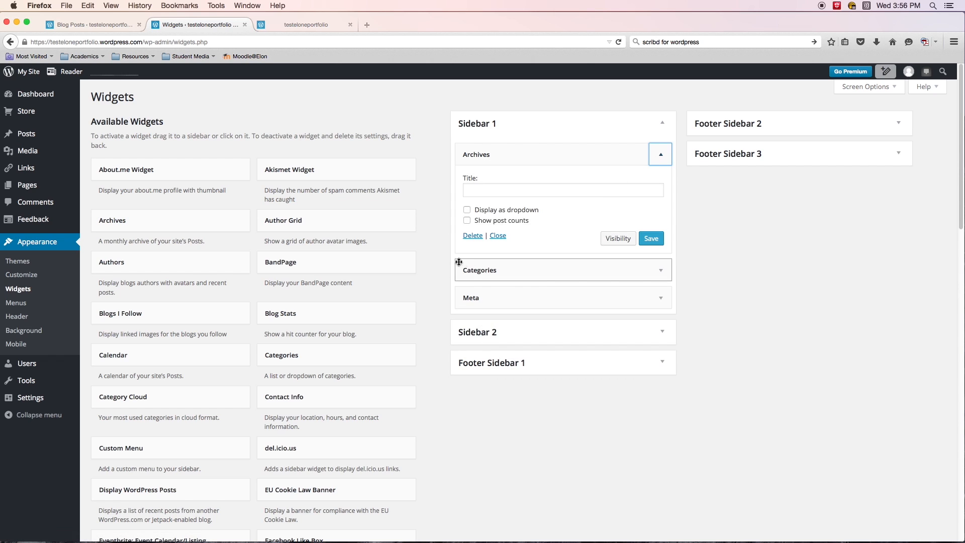
left_click(473, 236)
left_click(661, 156)
left_click(471, 247)
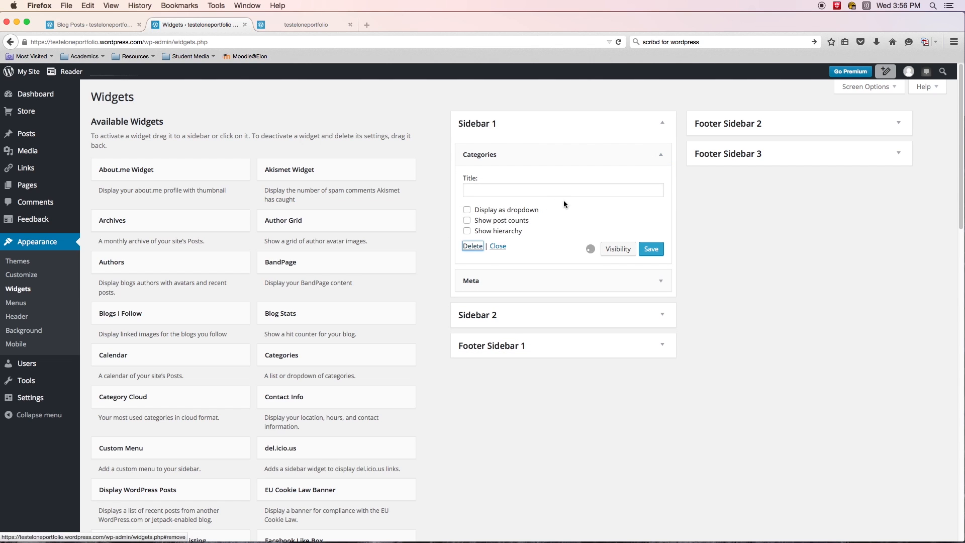
left_click(660, 155)
left_click(473, 208)
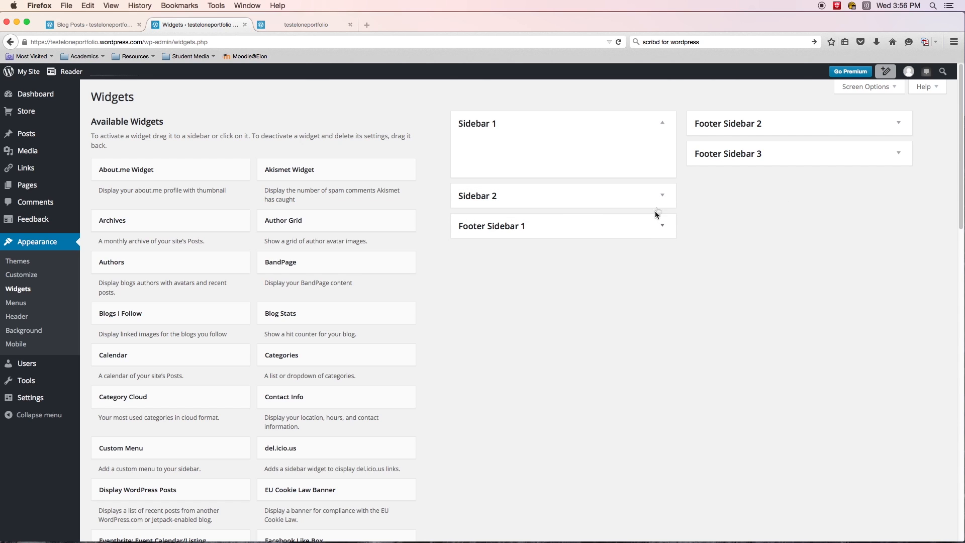
Step: Expand the Sidebar 2 widget area, and reload the live home page to check its sidebars
left_click(664, 196)
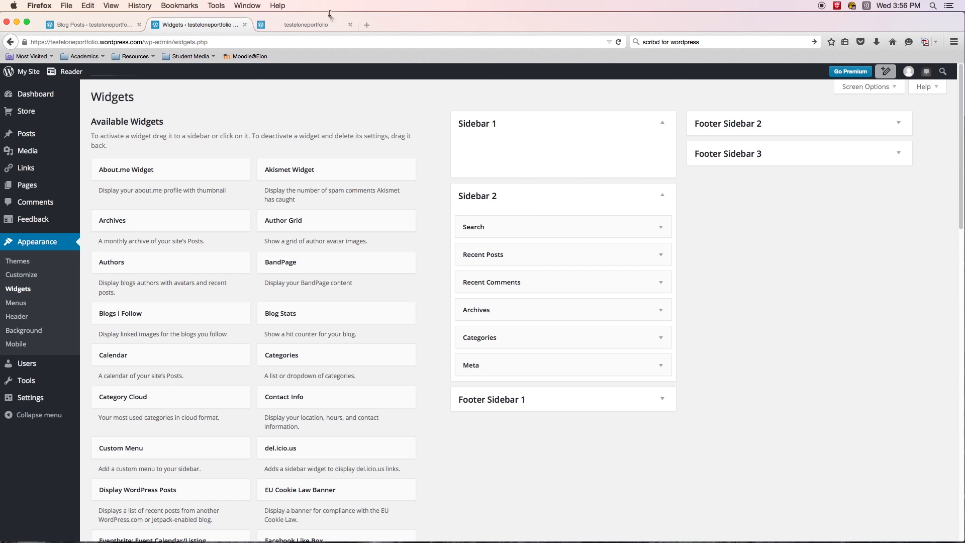
scroll(771, 267, "down", 10)
scroll(770, 269, "up", 10)
left_click(309, 25)
left_click(618, 42)
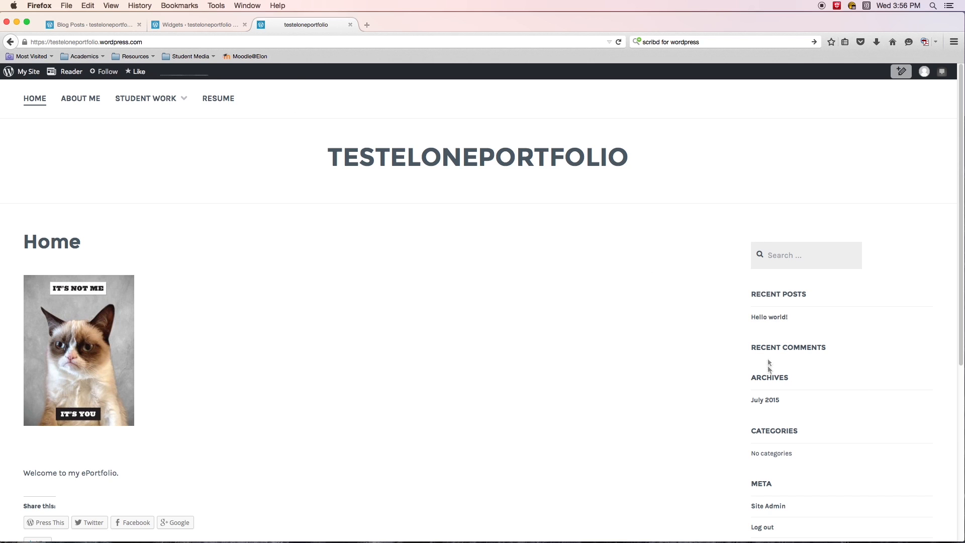
Step: Back in the Widgets settings, delete the Search, Recent Posts and Recent Comments widgets from Sidebar 2
left_click(191, 24)
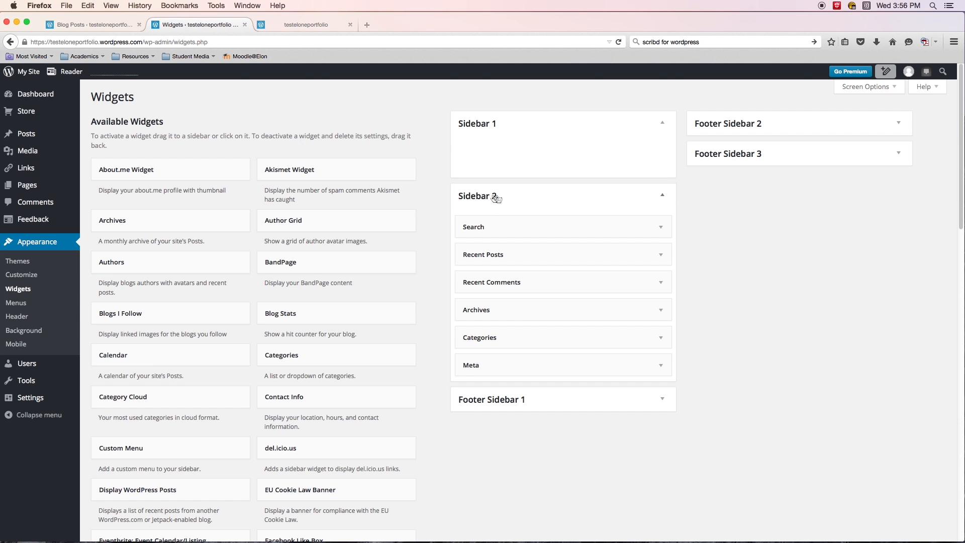
left_click(661, 227)
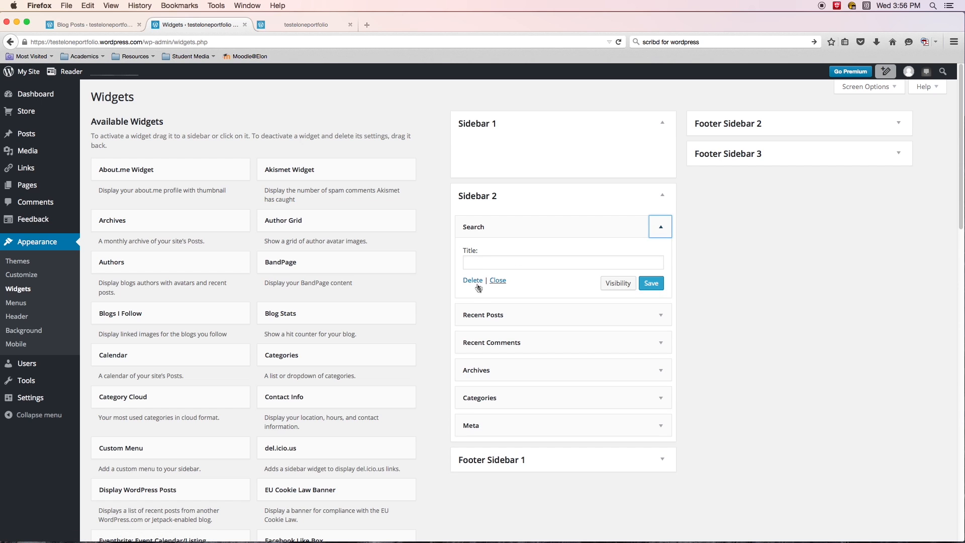
left_click(660, 227)
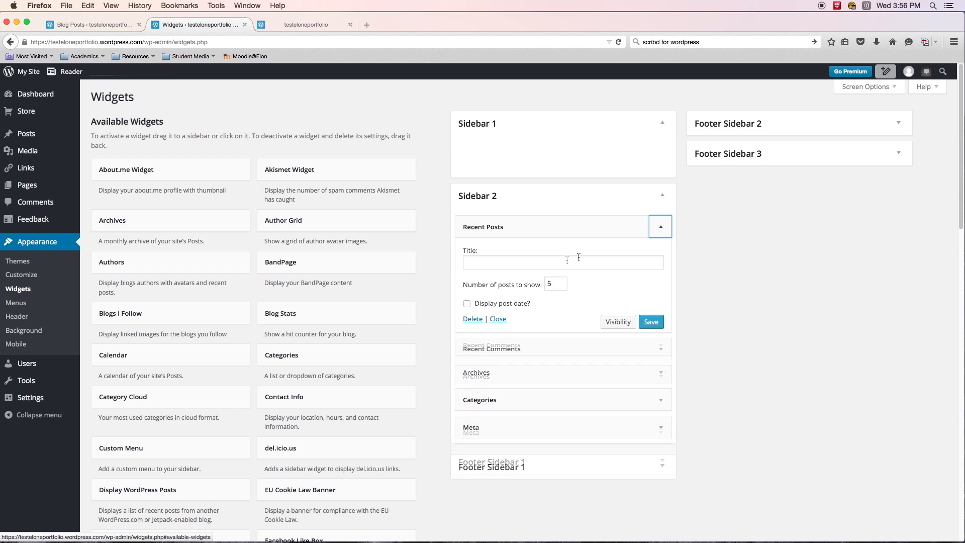
left_click(474, 319)
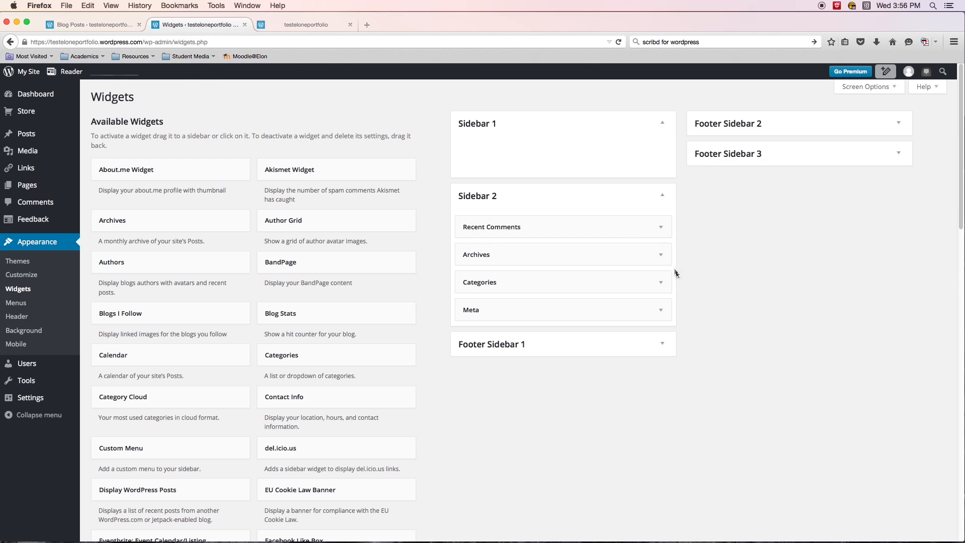
left_click(661, 227)
left_click(472, 415)
Step: Delete the remaining widgets from Sidebar 2, including Archives, Categories and Meta
left_click(661, 227)
left_click(473, 310)
left_click(660, 228)
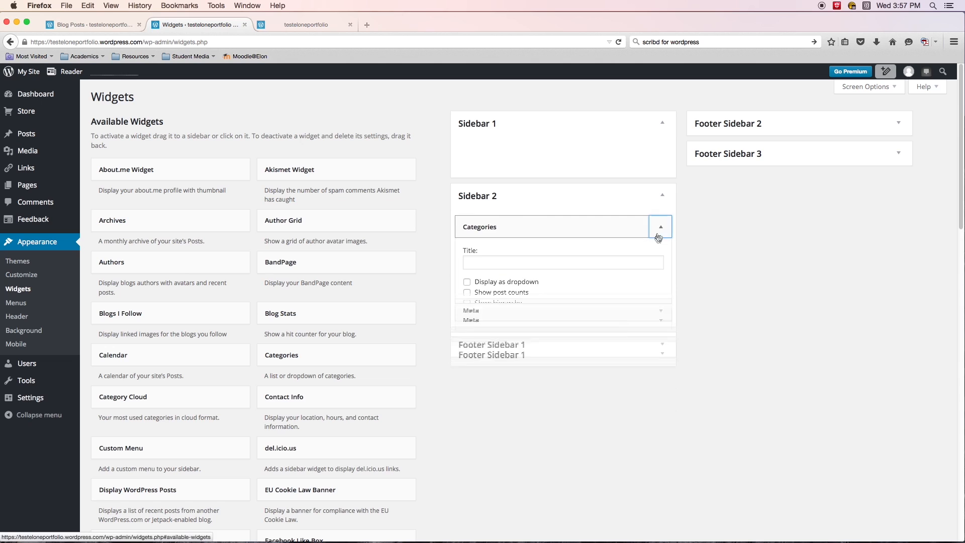
left_click(475, 320)
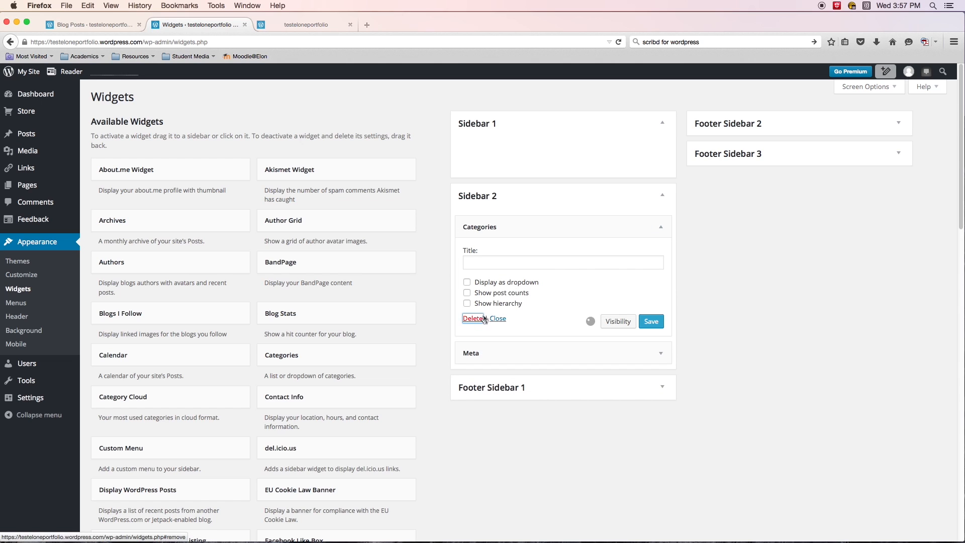
left_click(661, 227)
left_click(472, 280)
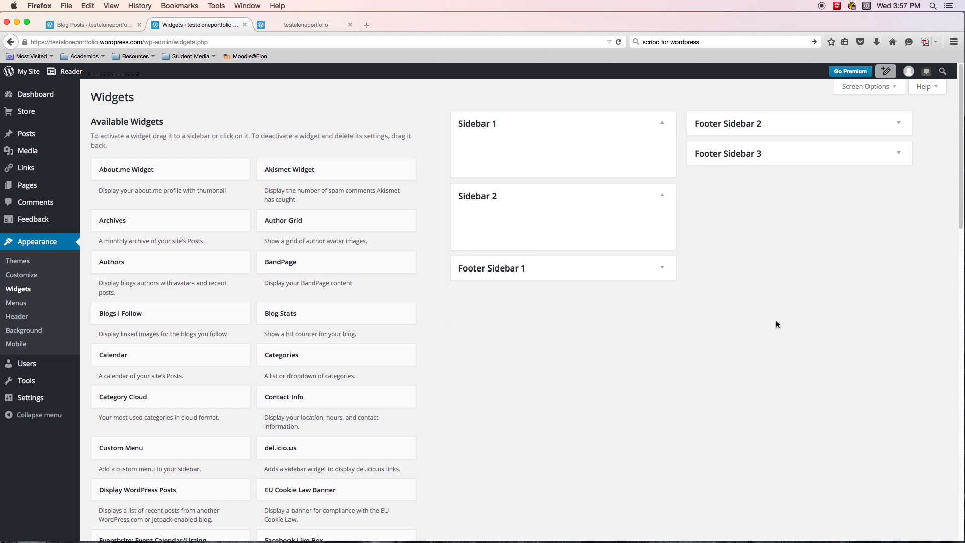
Step: Reload the live home page and check its sidebar area down to the footer
left_click(316, 32)
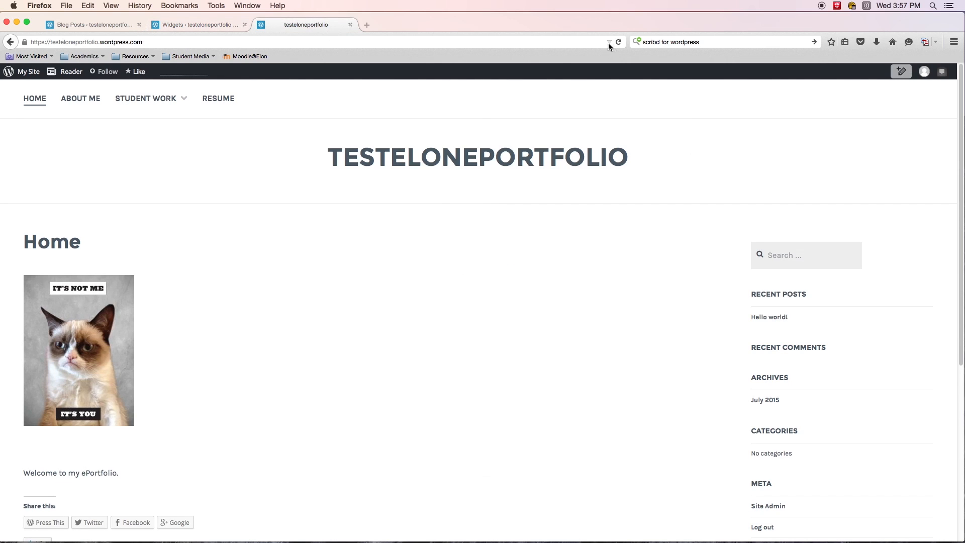
scroll(726, 225, "down", 5)
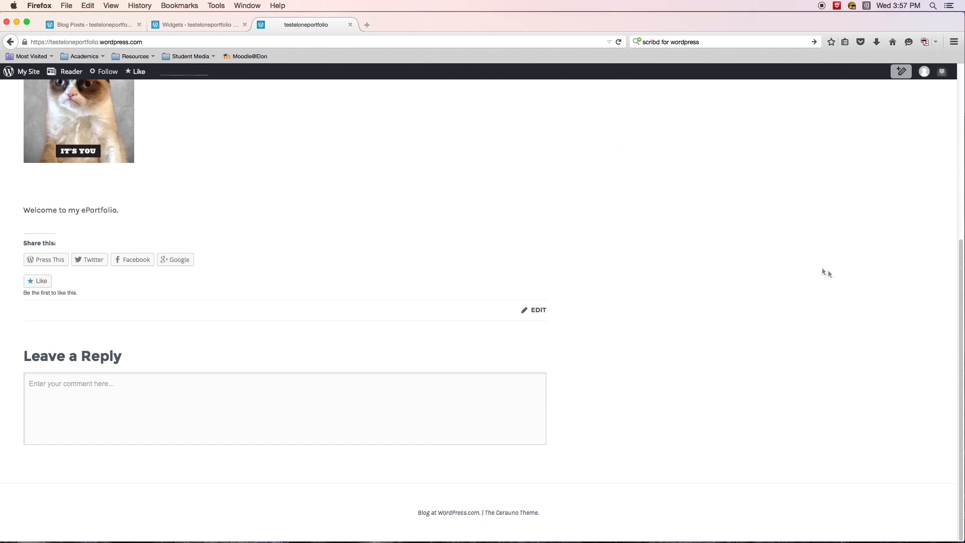
scroll(839, 224, "up", 5)
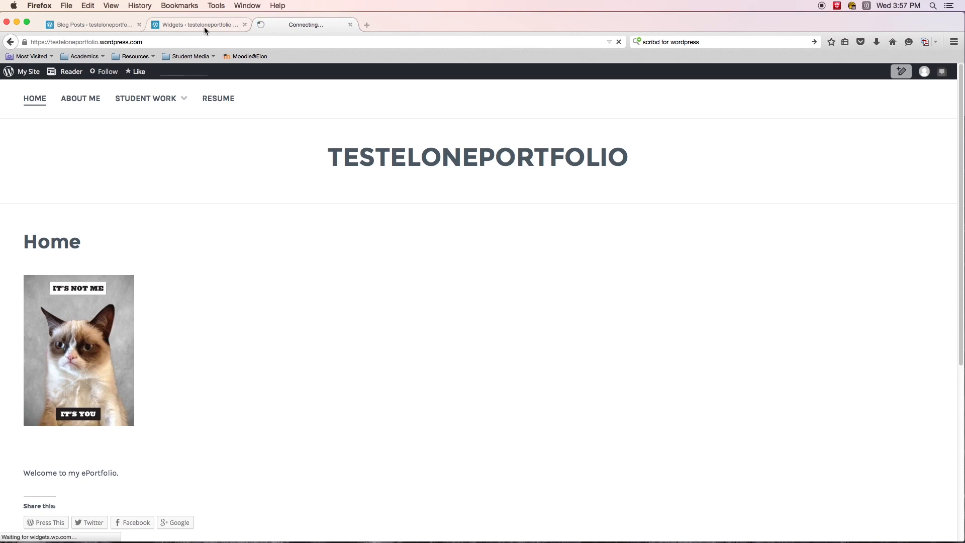
Step: Back in the Widgets settings, expand Footer Sidebar 1, Footer Sidebar 2 and Footer Sidebar 3 to check for widgets
left_click(204, 26)
left_click(663, 269)
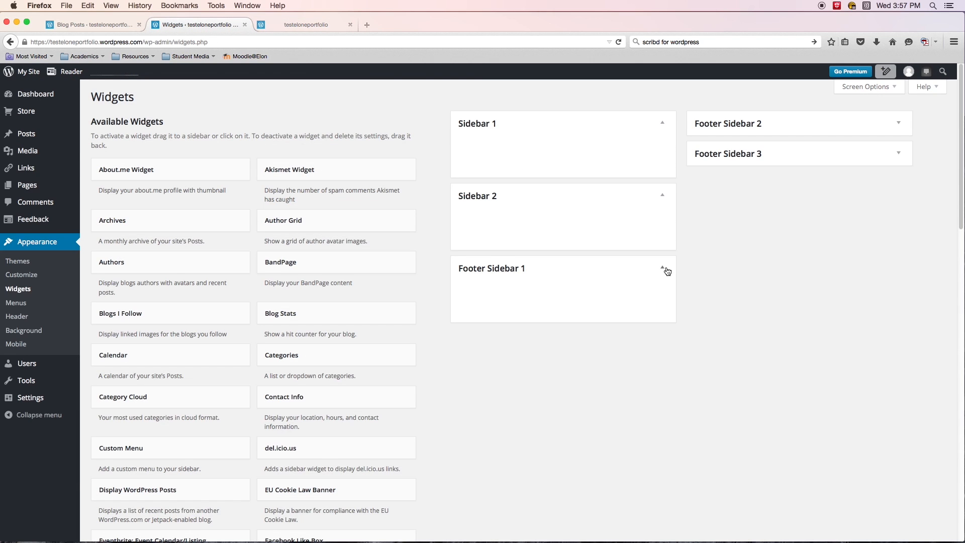
left_click(898, 123)
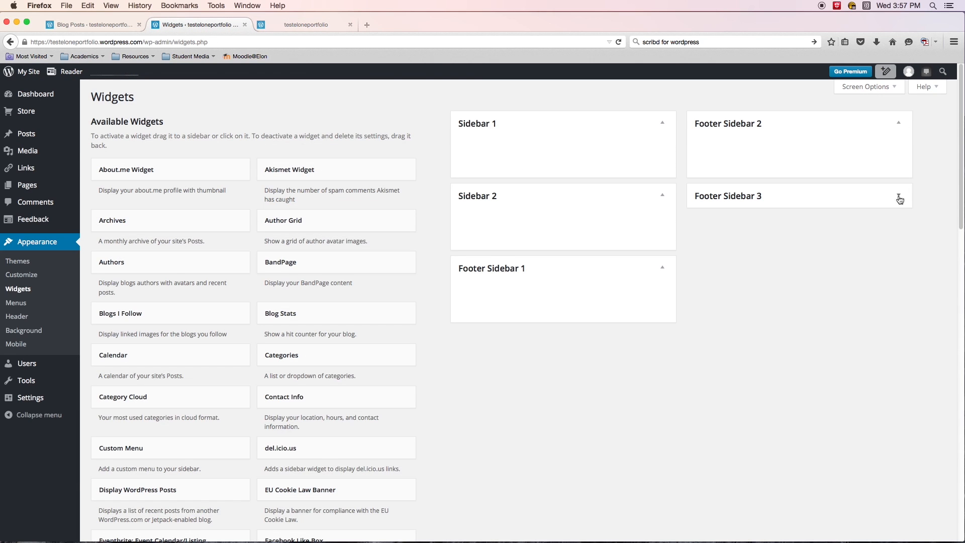
left_click(899, 196)
scroll(577, 254, "down", 10)
scroll(565, 257, "up", 10)
Step: Reload the live home page and look through the Photography and About Me pages for leftover widgets
left_click(315, 27)
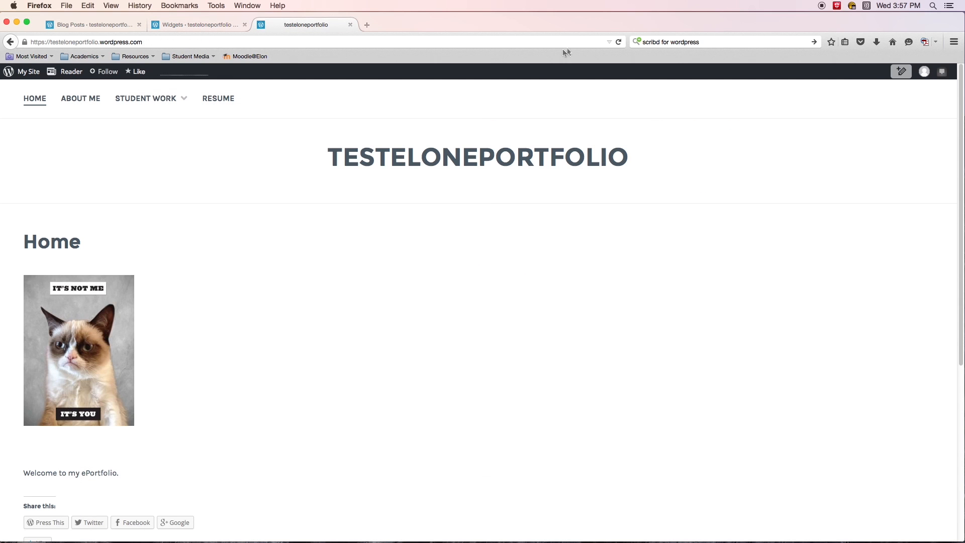
left_click(618, 42)
mouse_move(146, 101)
left_click(146, 120)
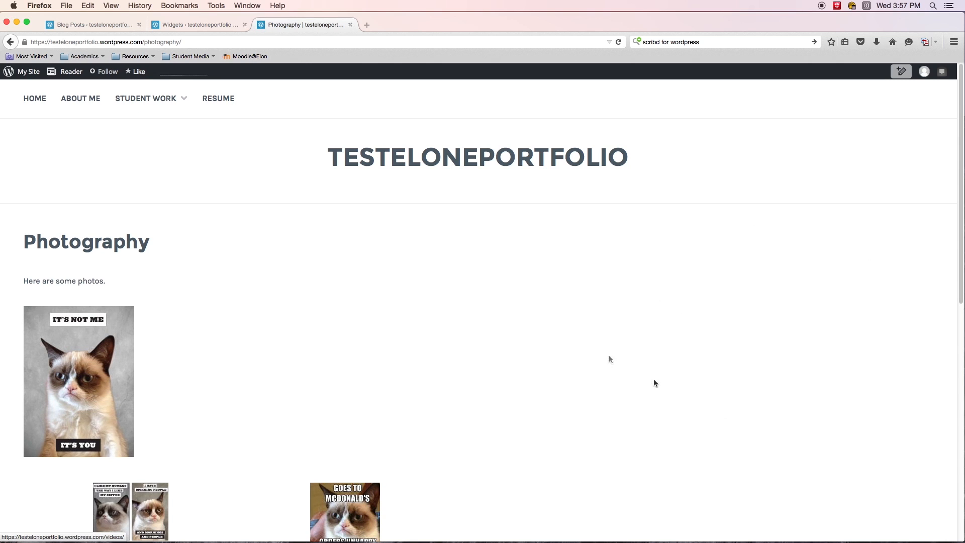
left_click(81, 98)
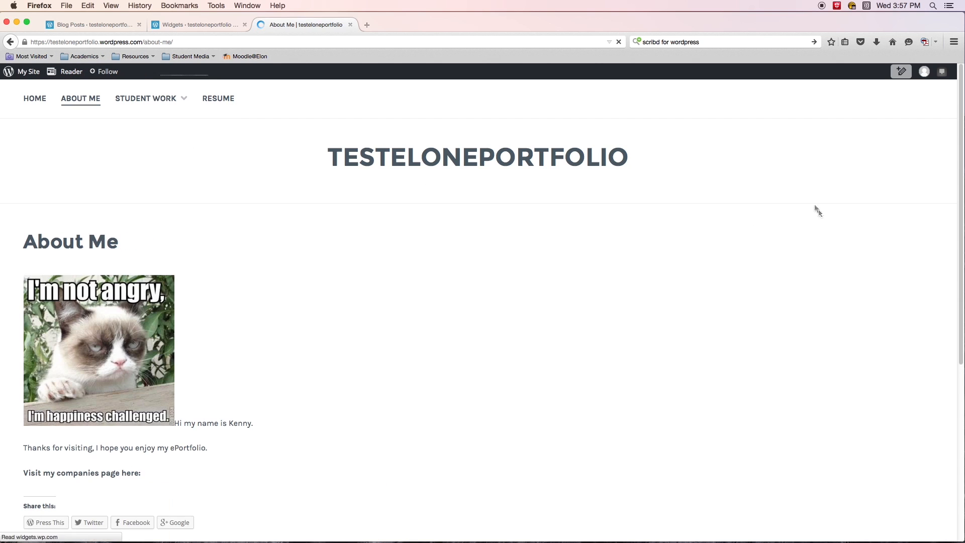
scroll(814, 507, "down", 5)
scroll(810, 429, "up", 5)
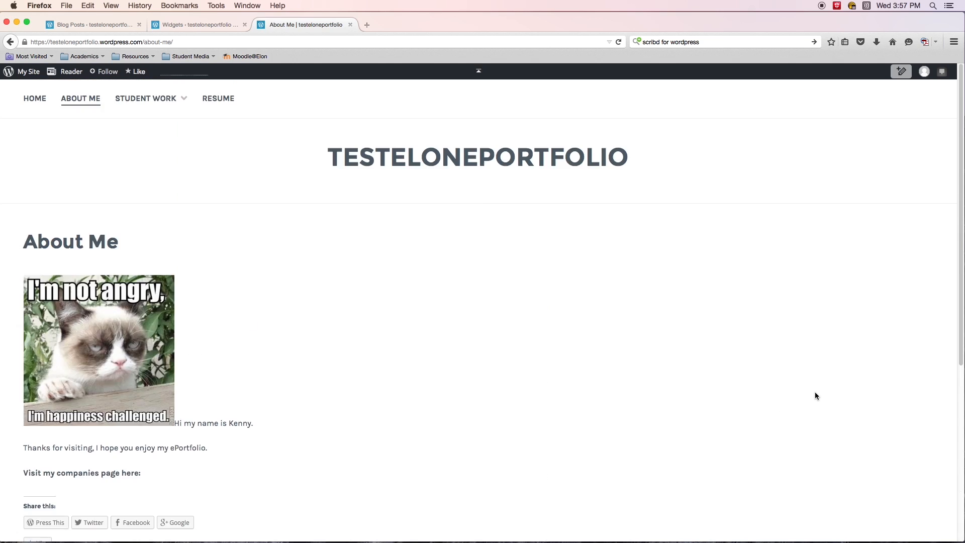
scroll(814, 394, "down", 5)
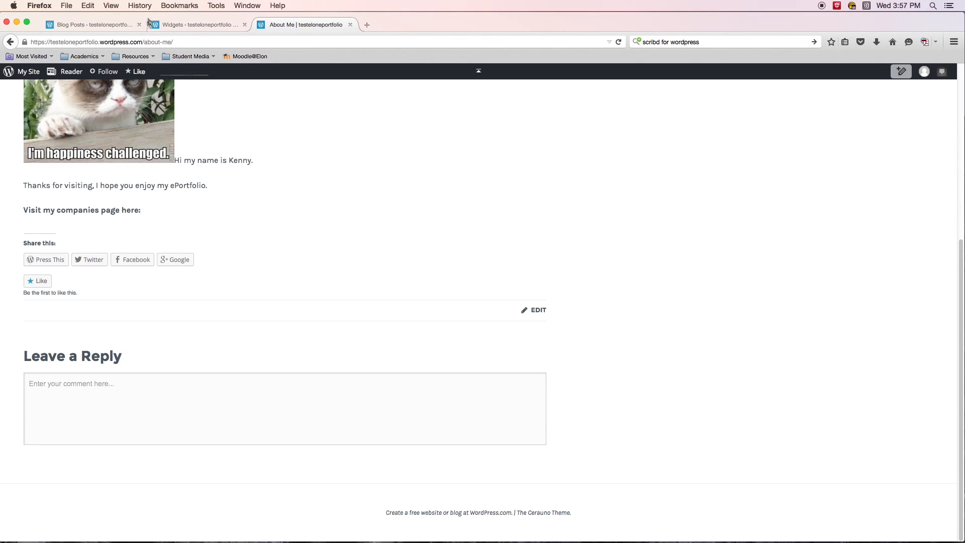
Step: Open the dashboard's Sharing settings, turn off the sharing buttons on Posts and Pages, and save the changes
left_click(179, 31)
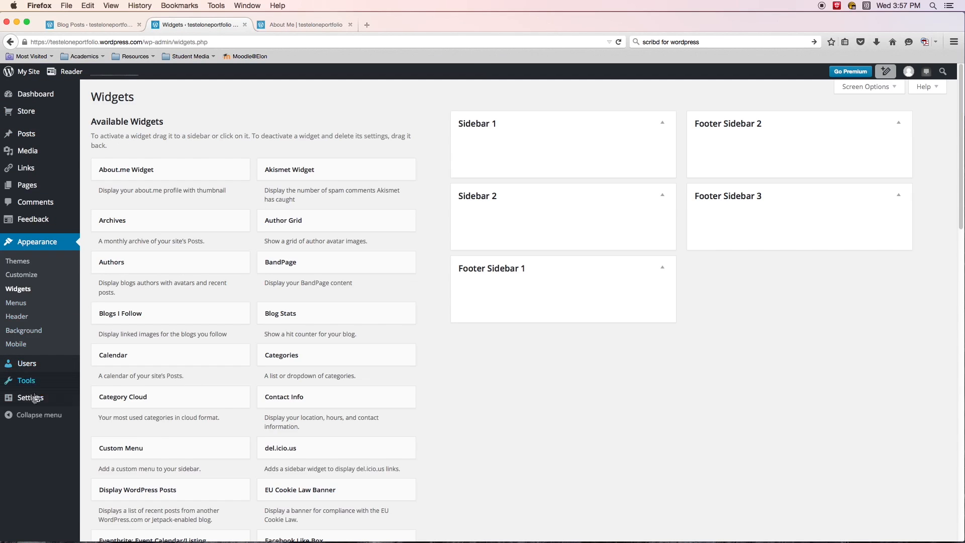
mouse_move(30, 405)
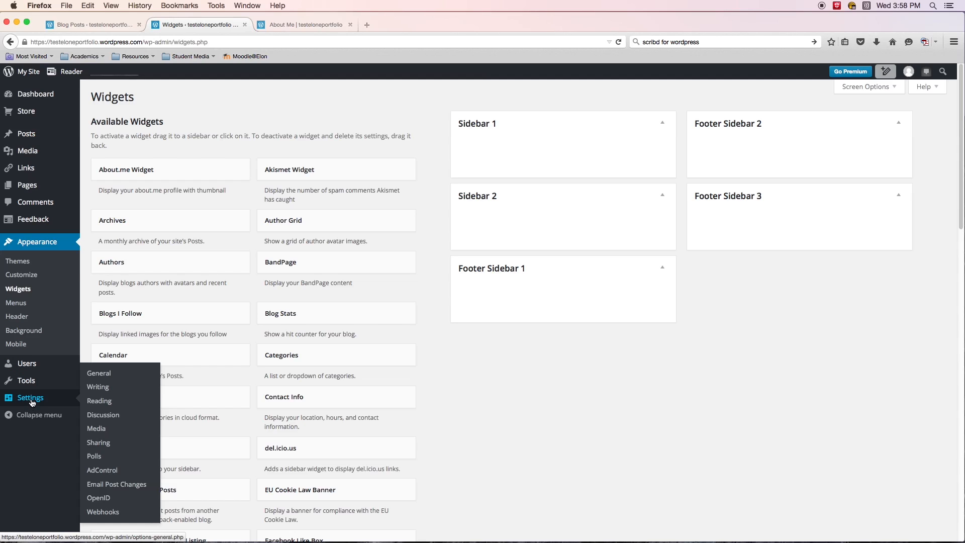
left_click(99, 443)
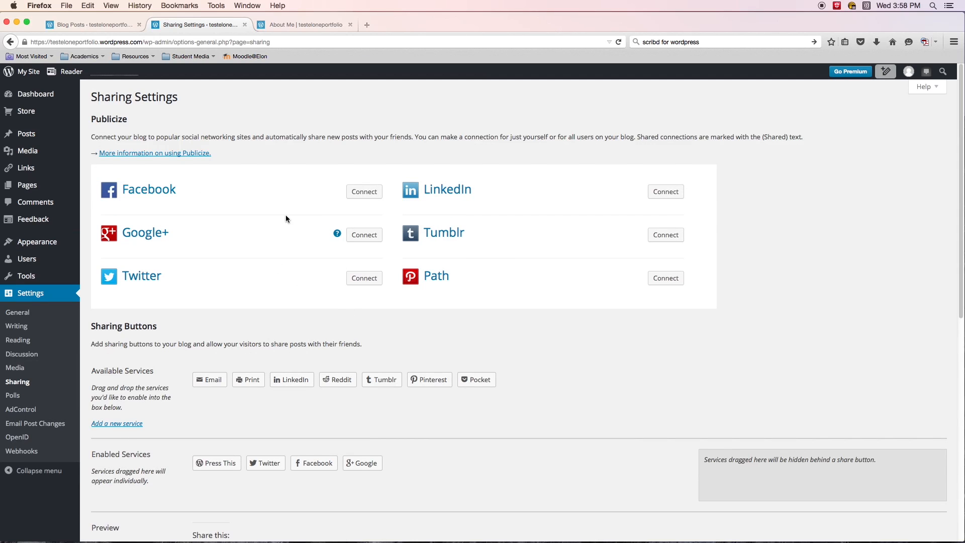
scroll(476, 194, "down", 10)
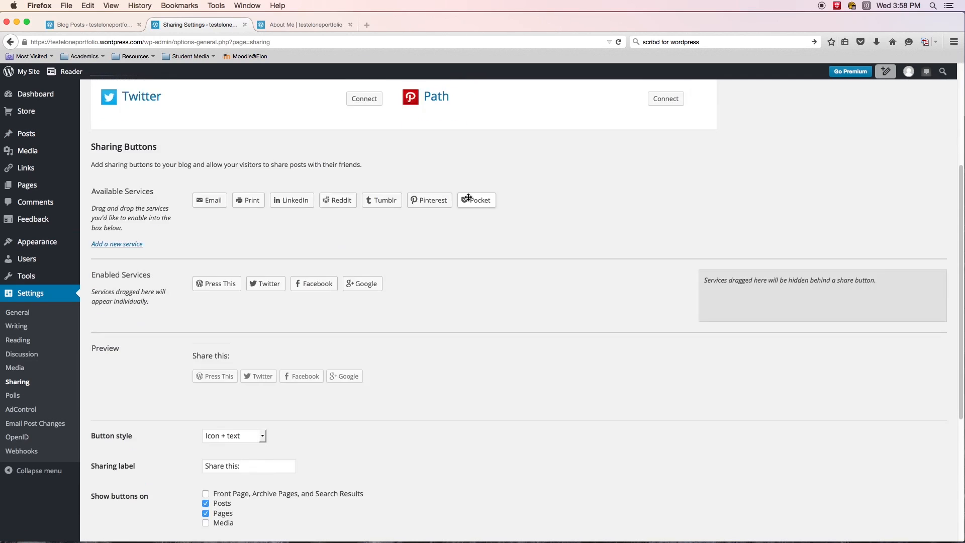
scroll(472, 201, "up", 10)
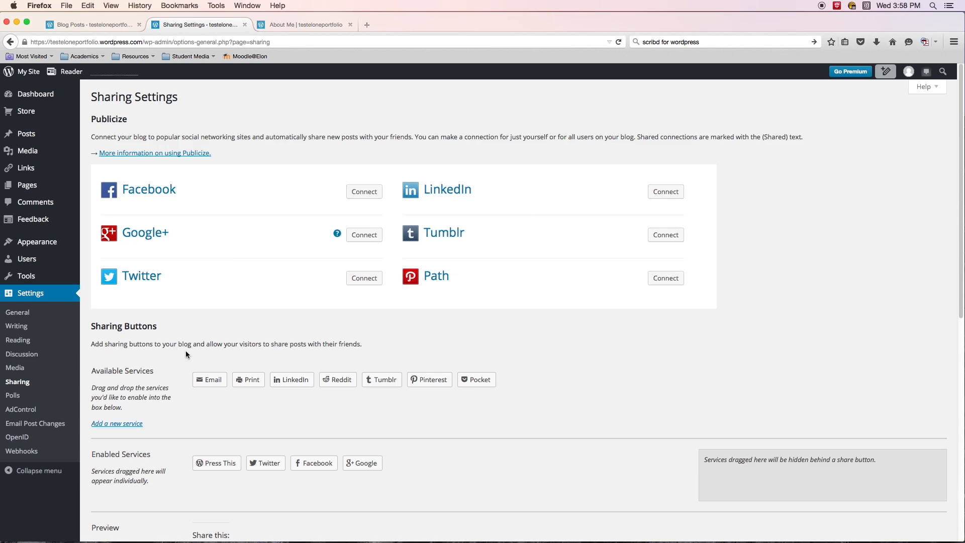
scroll(319, 276, "down", 10)
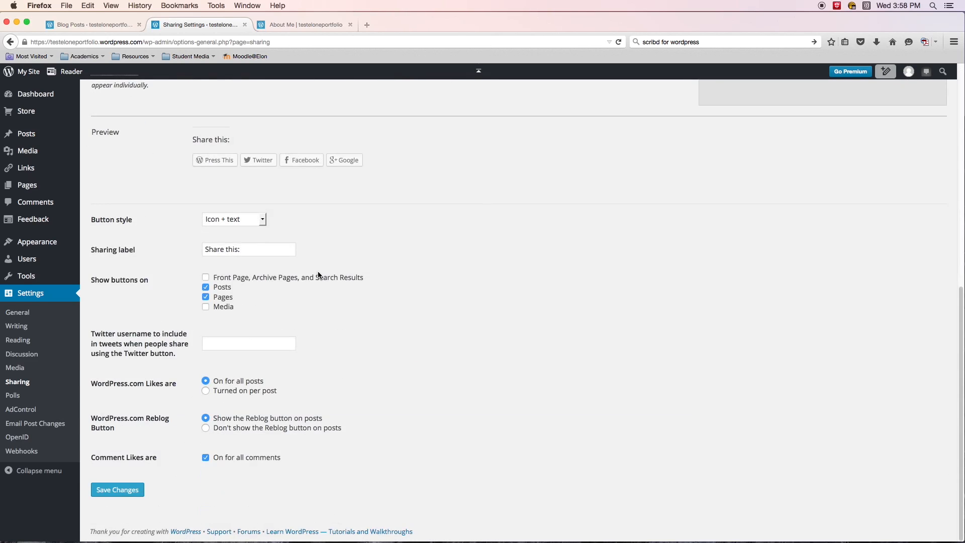
scroll(203, 256, "up", 10)
scroll(199, 261, "down", 10)
left_click(205, 298)
left_click(206, 287)
left_click(113, 492)
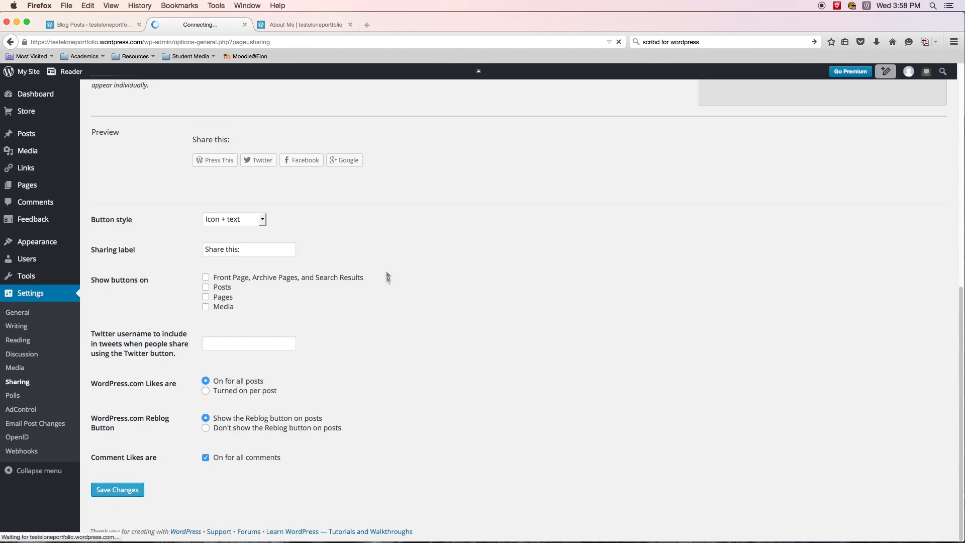
Step: Reload the live About Me page and check the area below its content for sharing buttons
left_click(296, 25)
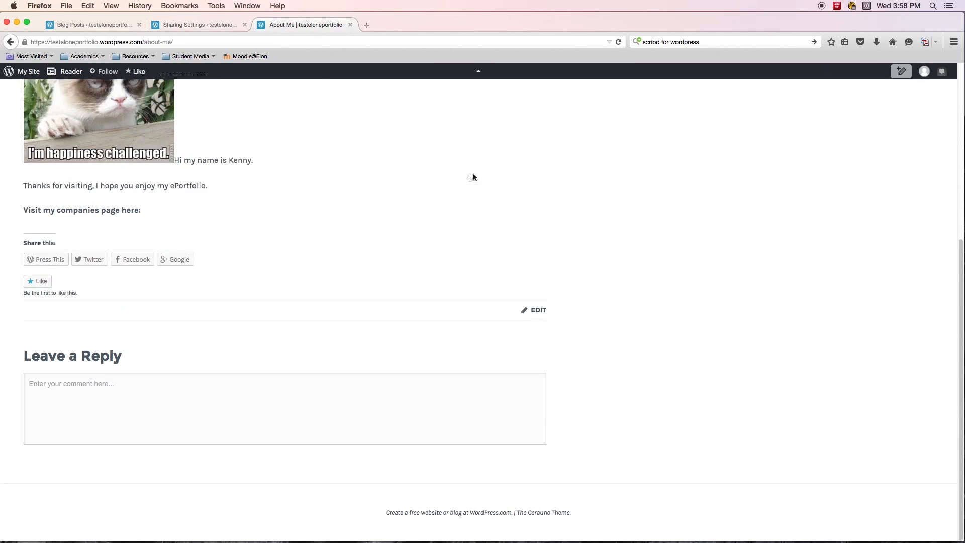
left_click(619, 42)
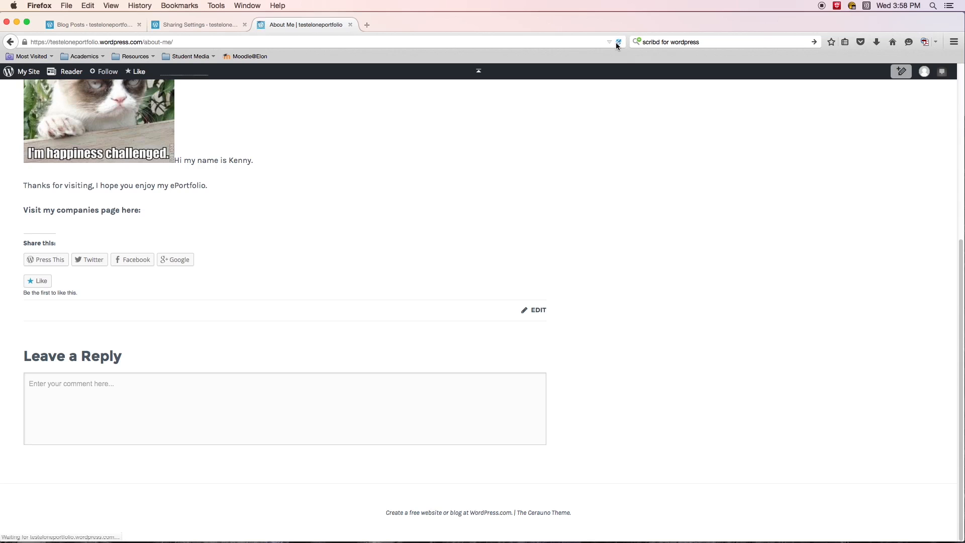
scroll(207, 229, "up", 4)
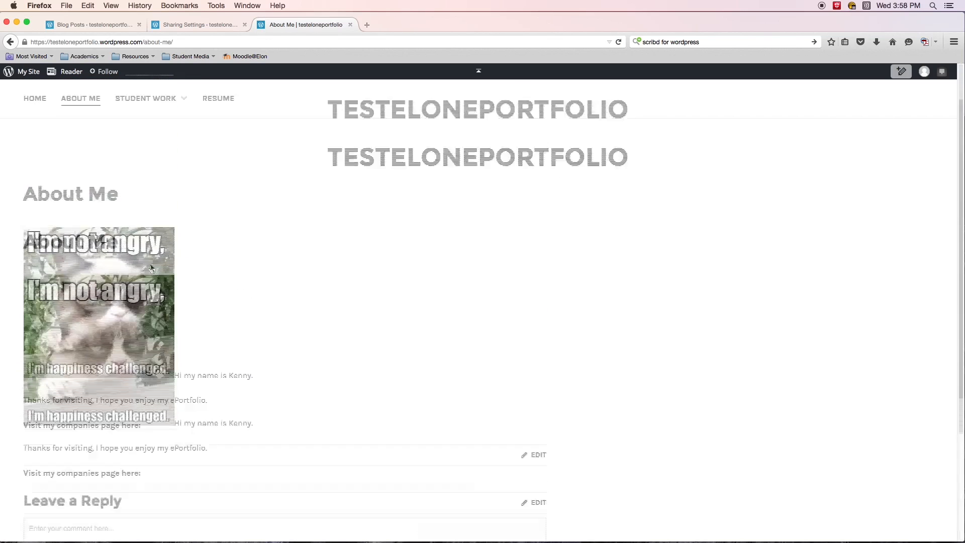
scroll(134, 302, "down", 4)
scroll(135, 305, "up", 3)
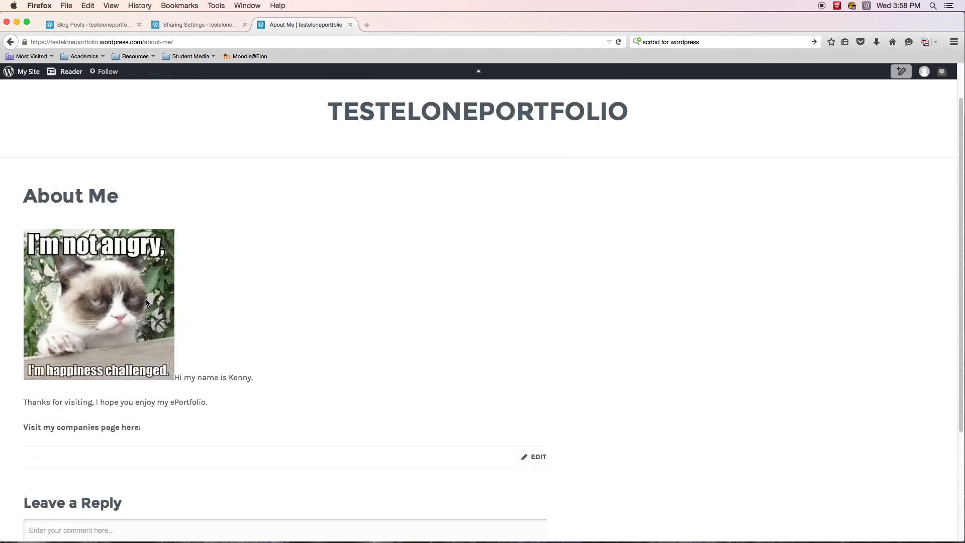
scroll(171, 302, "down", 3)
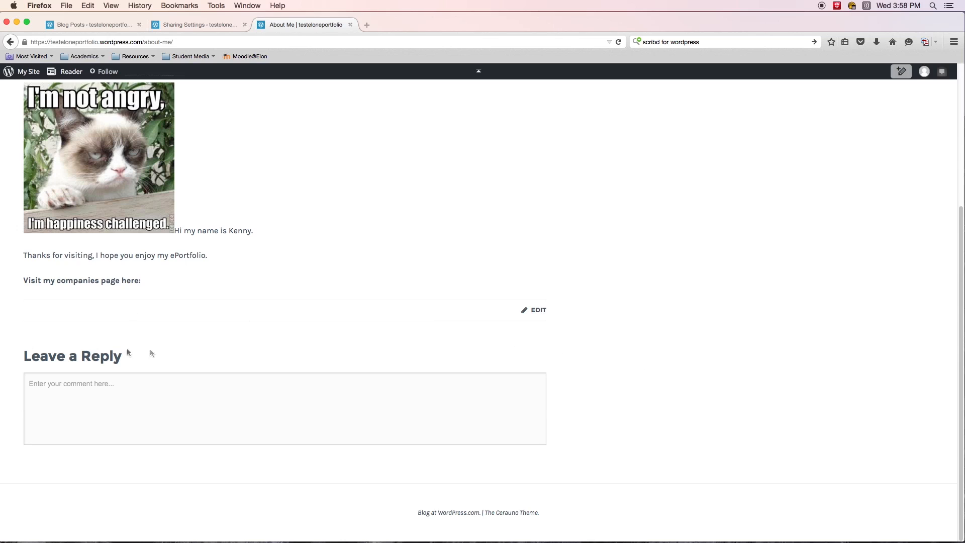
scroll(175, 353, "up", 5)
Step: View the live Home and Videos pages, and examine the Leave a Reply comment form below the video
left_click(34, 99)
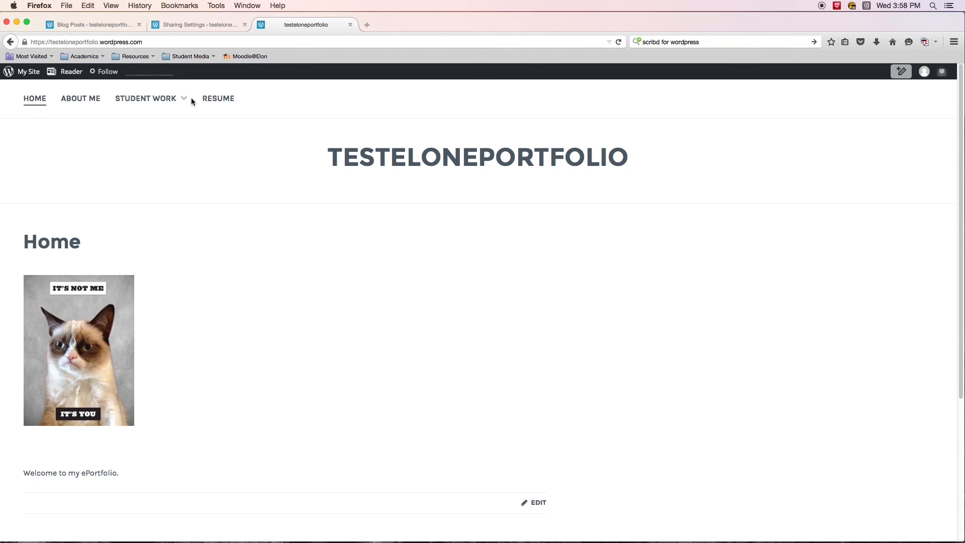
mouse_move(168, 103)
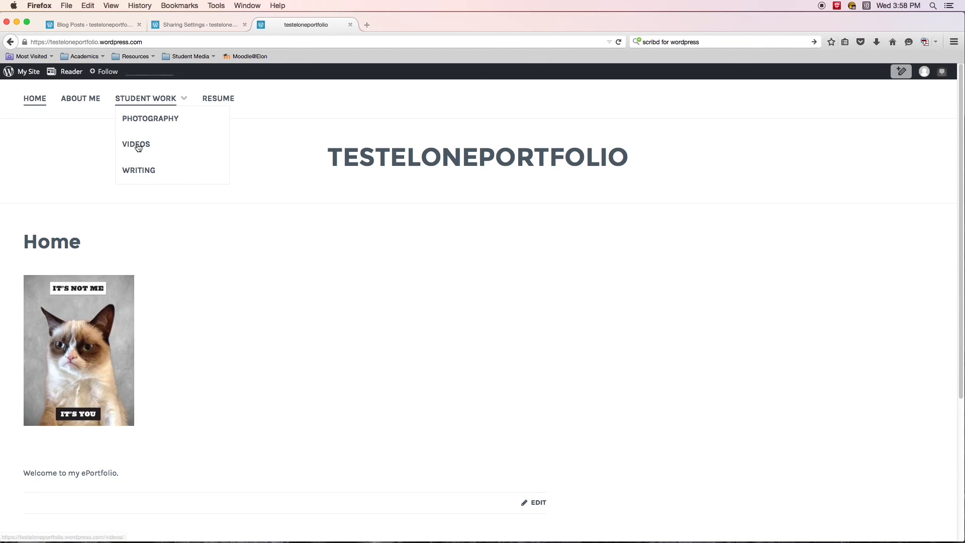
left_click(137, 145)
scroll(508, 299, "down", 5)
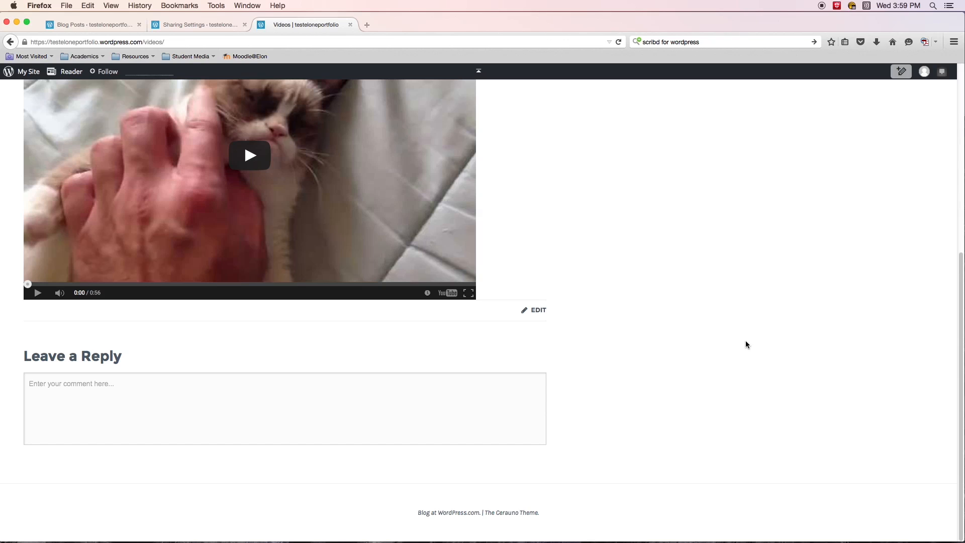
left_click(129, 396)
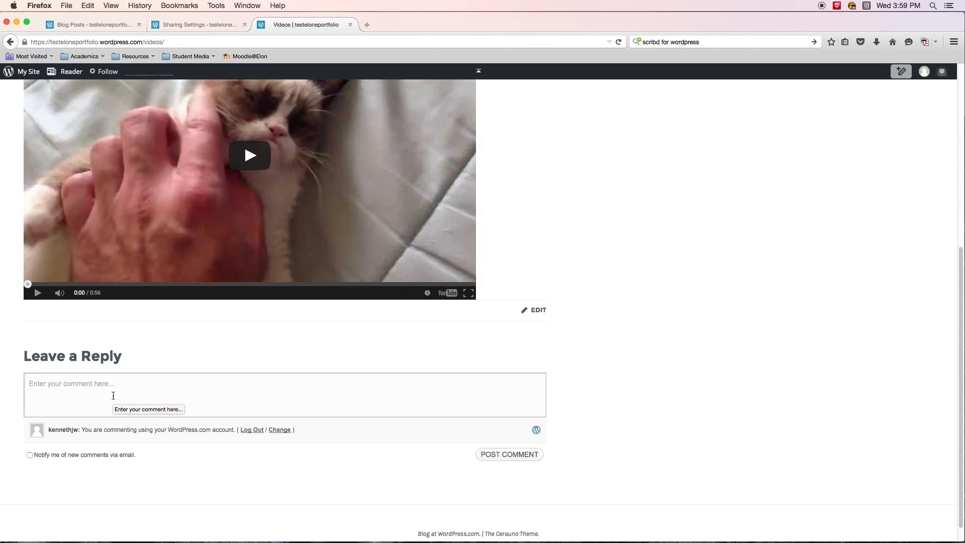
left_click(652, 383)
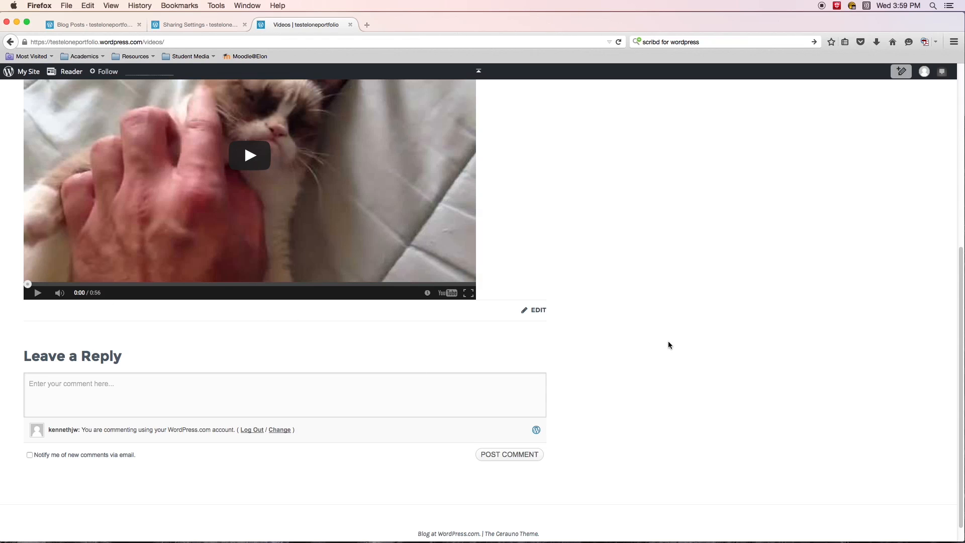
scroll(670, 347, "up", 6)
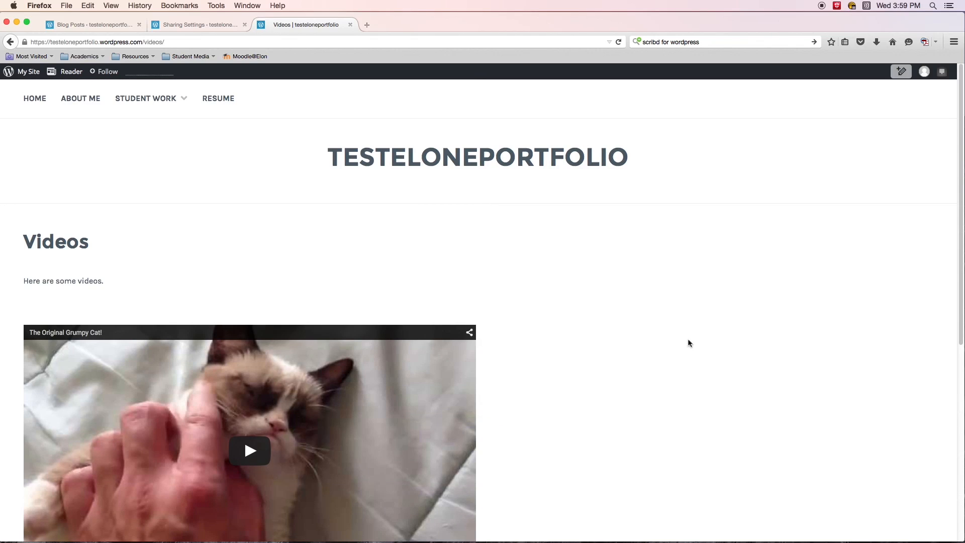
scroll(687, 340, "down", 6)
scroll(683, 347, "up", 6)
scroll(678, 353, "down", 6)
scroll(685, 353, "up", 6)
Step: Open the dashboard's list of all pages and view the bulk actions available there
left_click(199, 28)
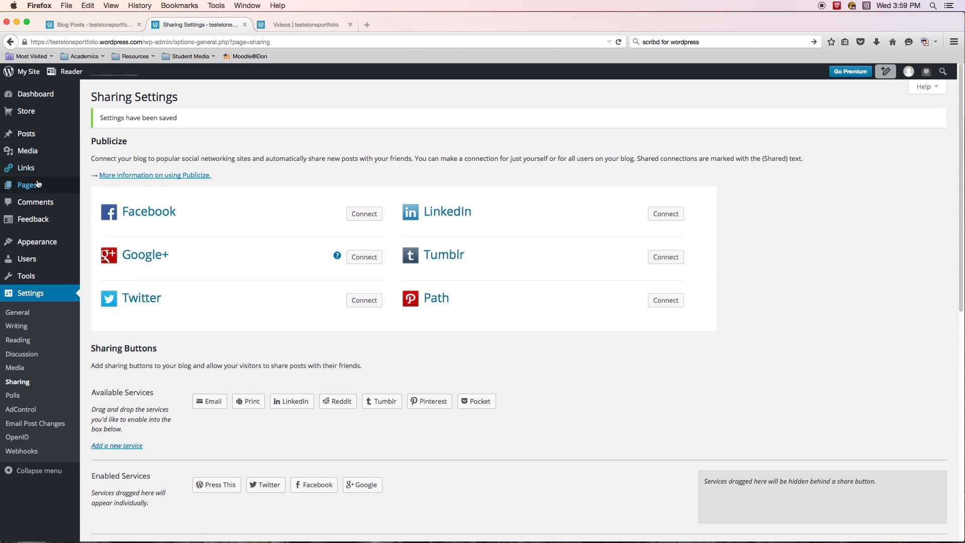
mouse_move(26, 189)
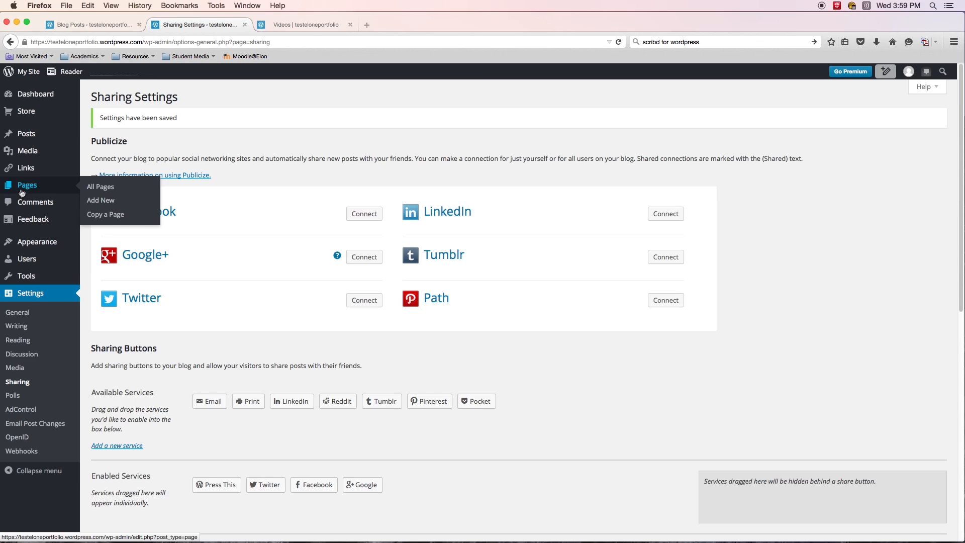
left_click(20, 187)
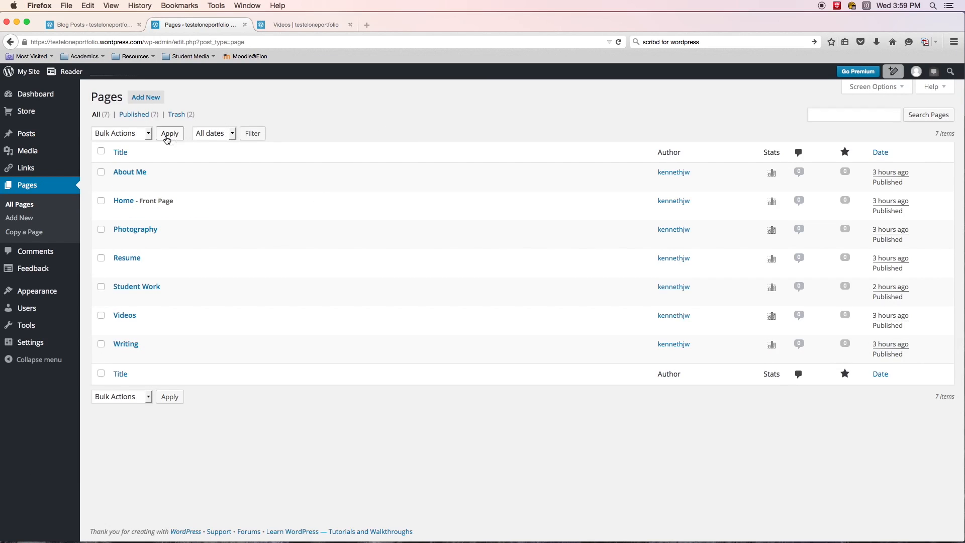
left_click(133, 135)
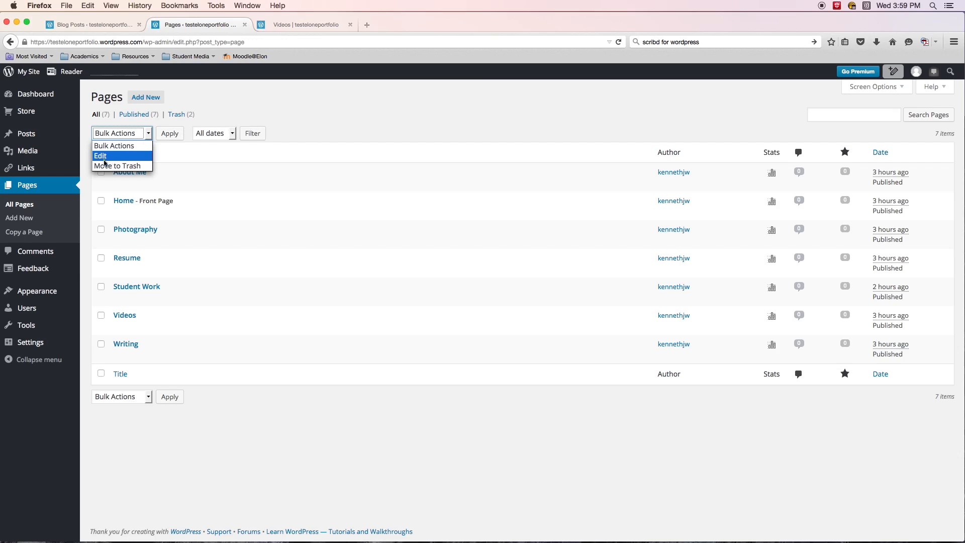
left_click(290, 118)
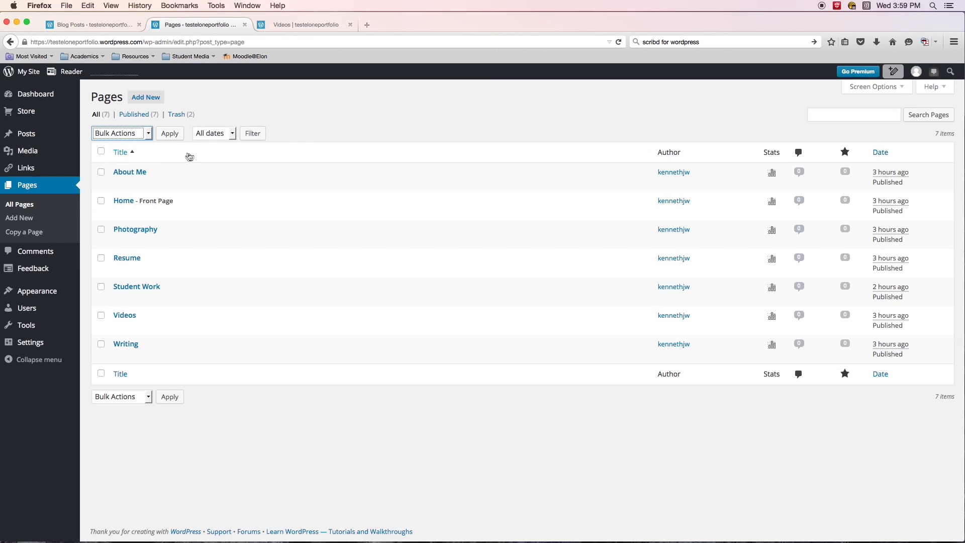
Step: Bulk edit the About Me, Home, Photography, Resume, Student Work, Videos and Writing pages, setting Comments to Do not allow, and update them
left_click(101, 172)
left_click(101, 200)
left_click(101, 229)
left_click(101, 258)
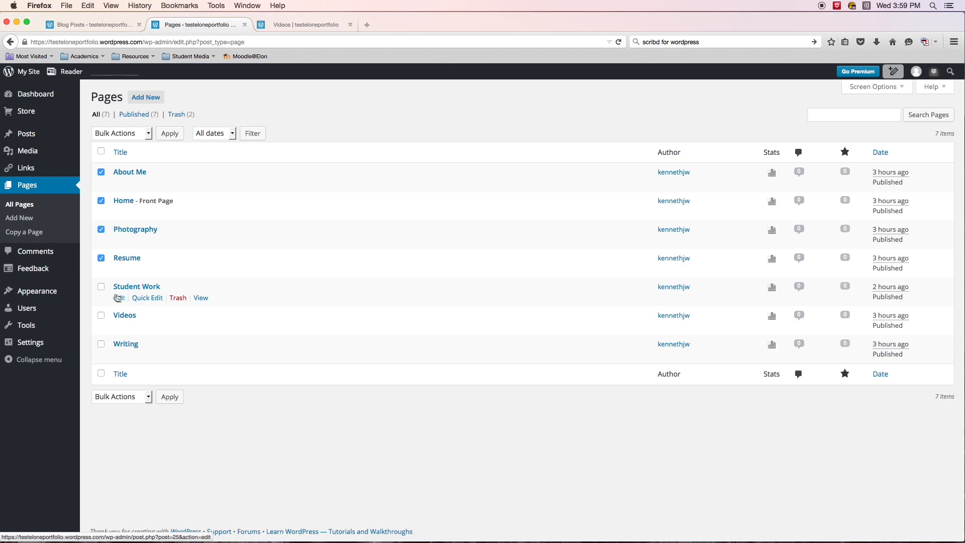
left_click(101, 286)
left_click(101, 316)
left_click(101, 344)
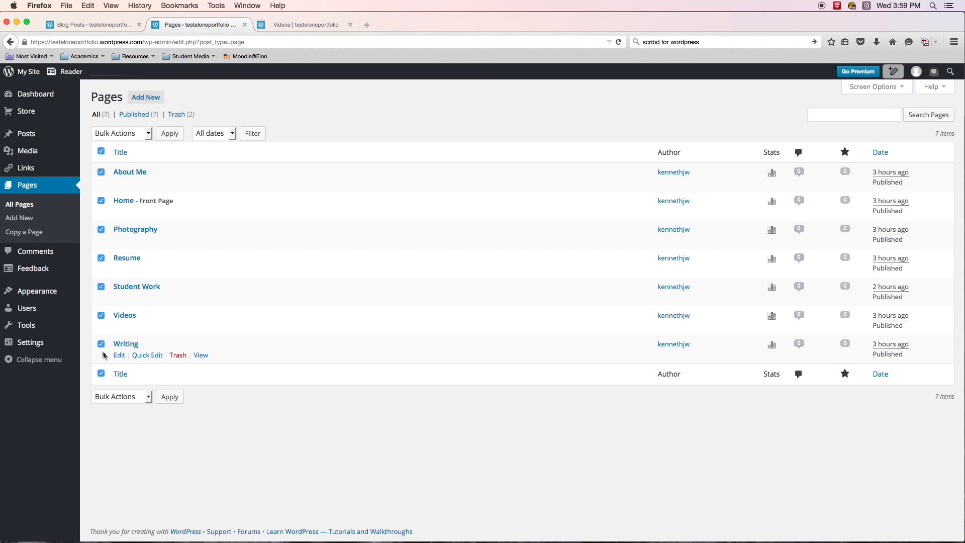
left_click(136, 135)
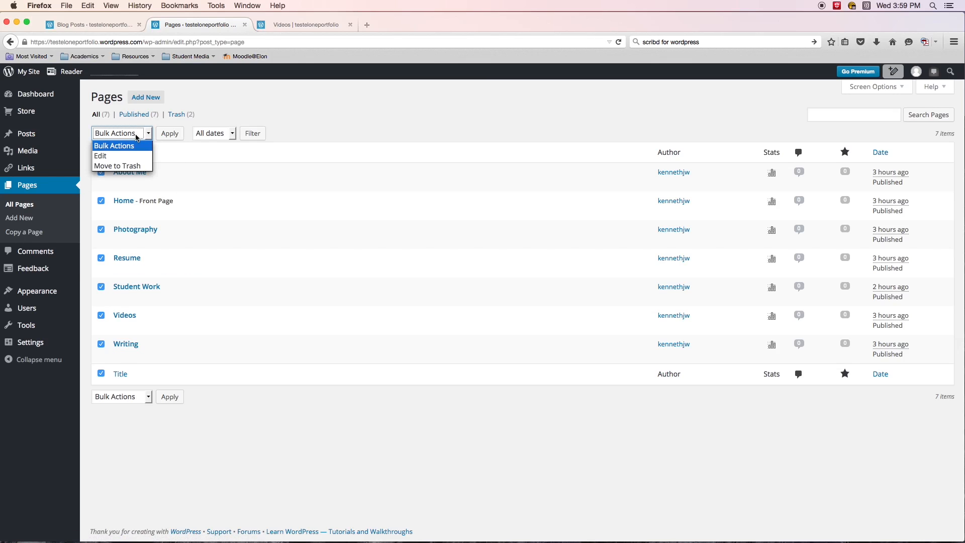
left_click(100, 157)
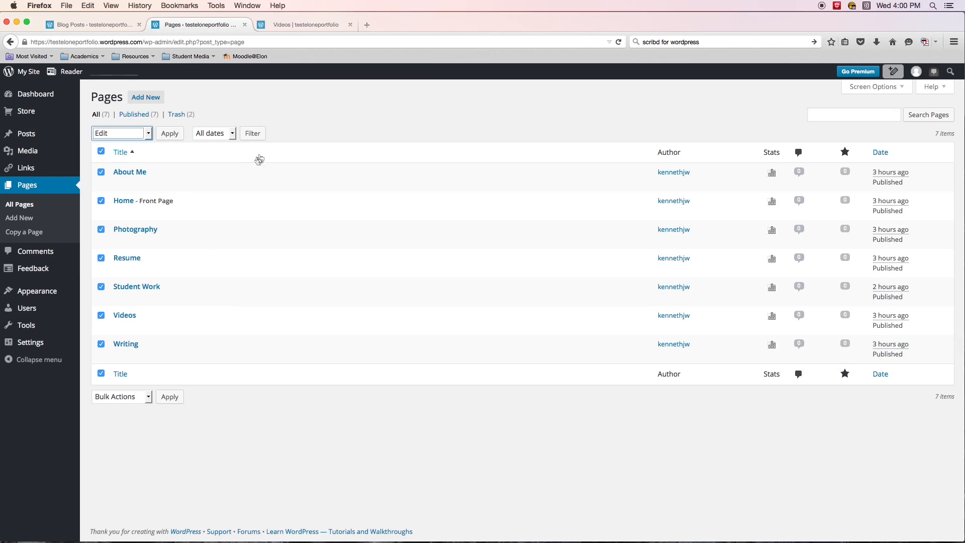
left_click(170, 133)
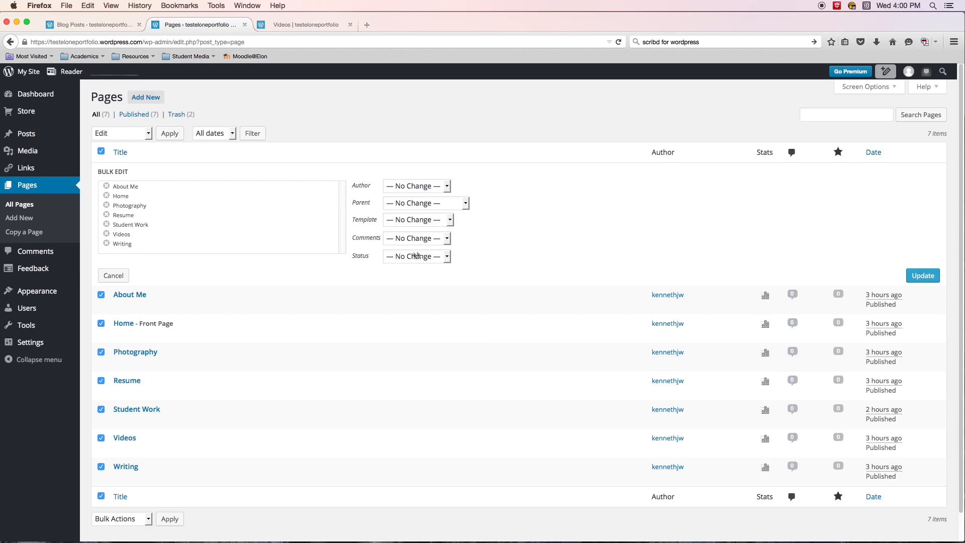
left_click(446, 240)
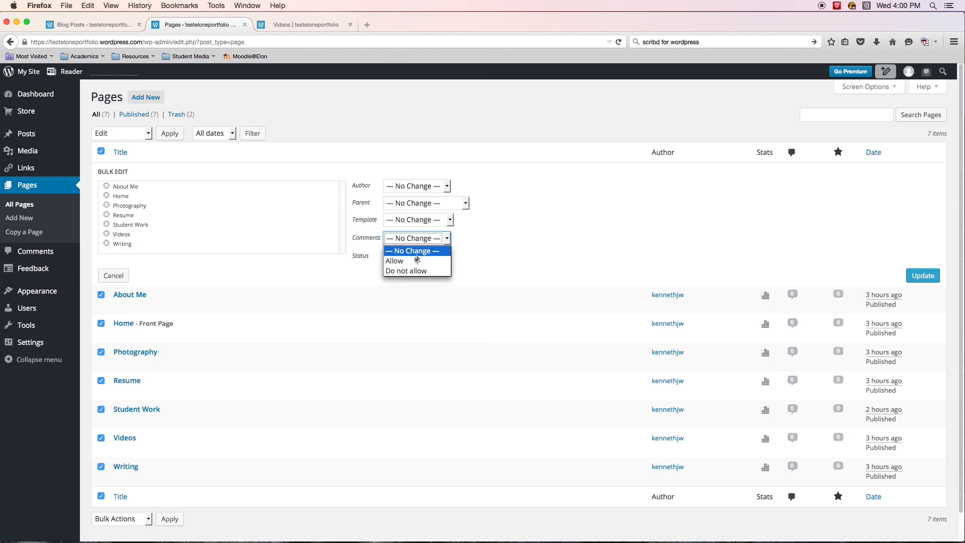
left_click(424, 274)
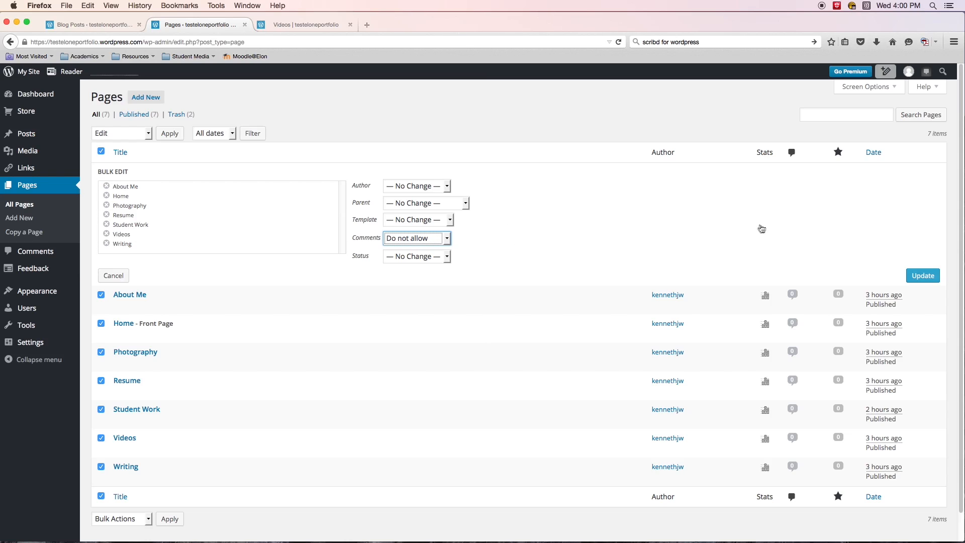
left_click(922, 276)
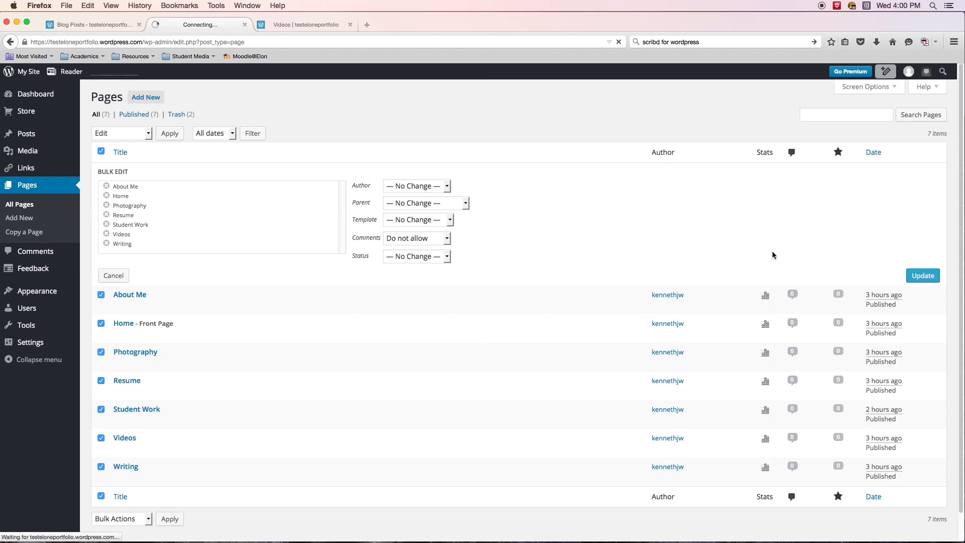
Step: Reload the live Videos page and check the area below the video for the comment form
left_click(308, 25)
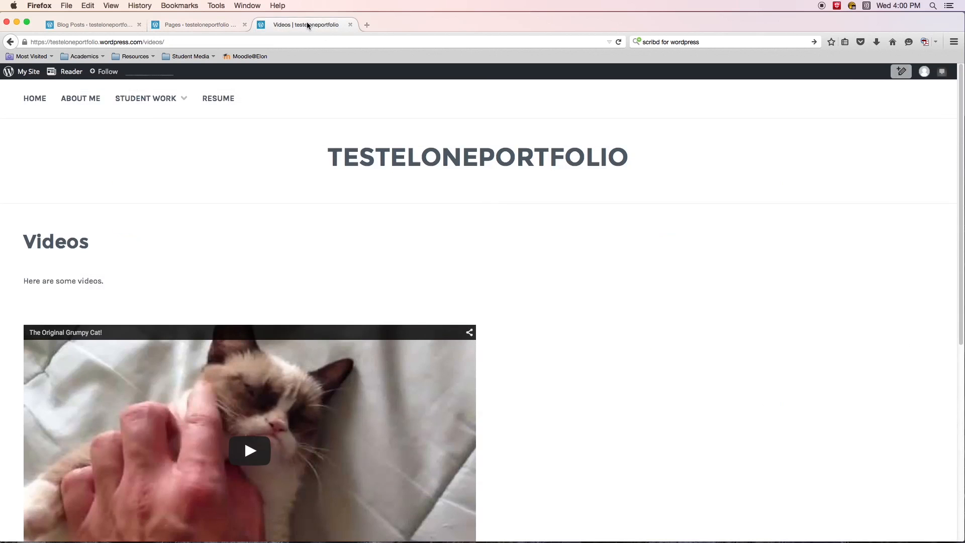
left_click(619, 42)
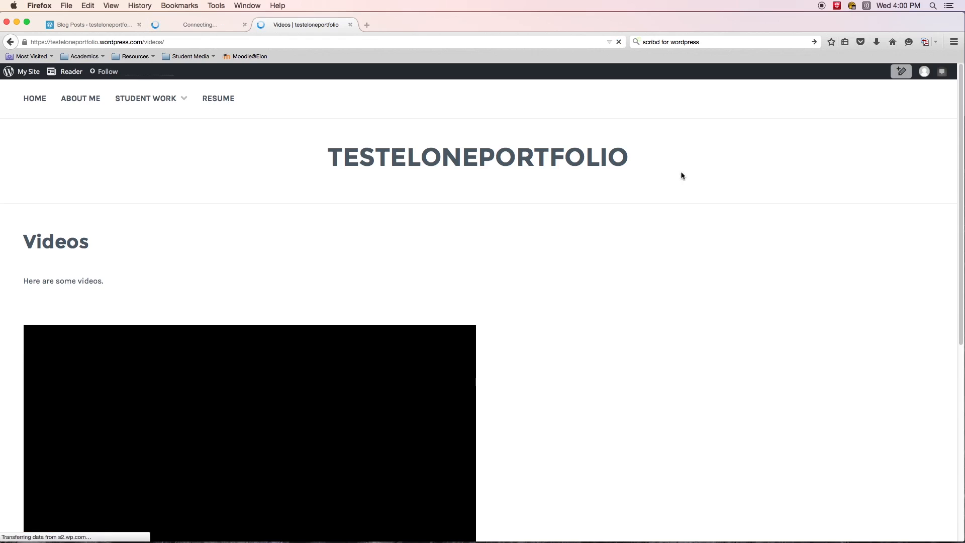
scroll(689, 201, "down", 5)
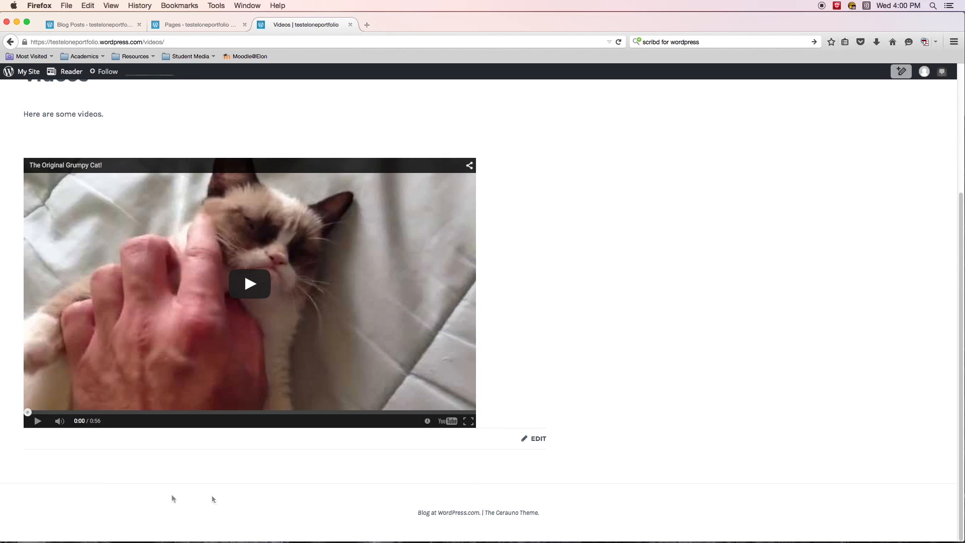
scroll(379, 420, "up", 5)
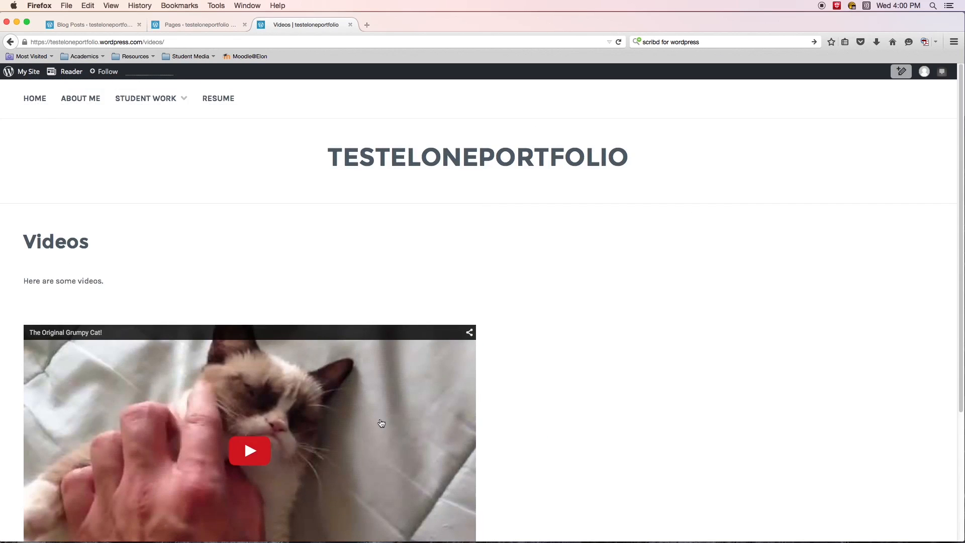
Step: View the live Home and About Me pages and check below their content for comment forms
left_click(35, 99)
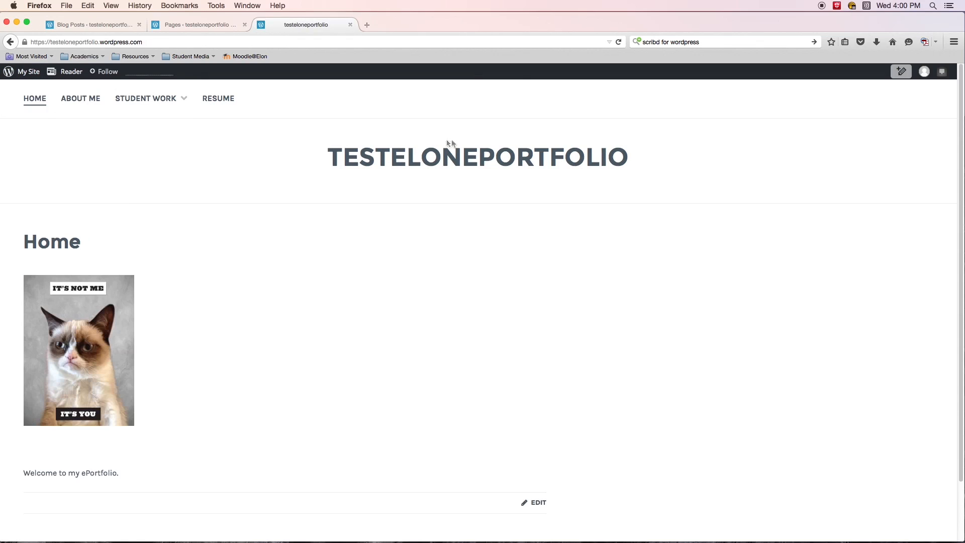
scroll(552, 216, "down", 2)
scroll(571, 235, "up", 2)
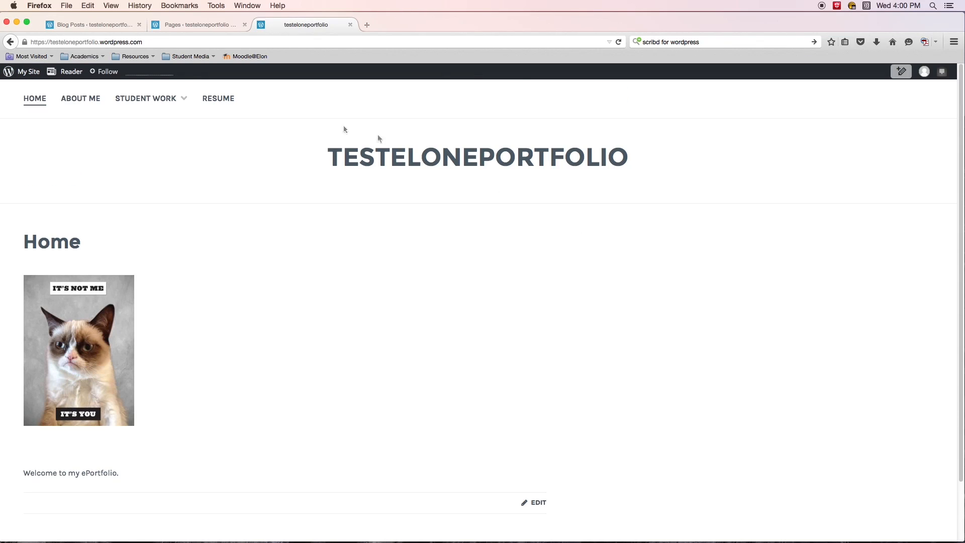
left_click(79, 104)
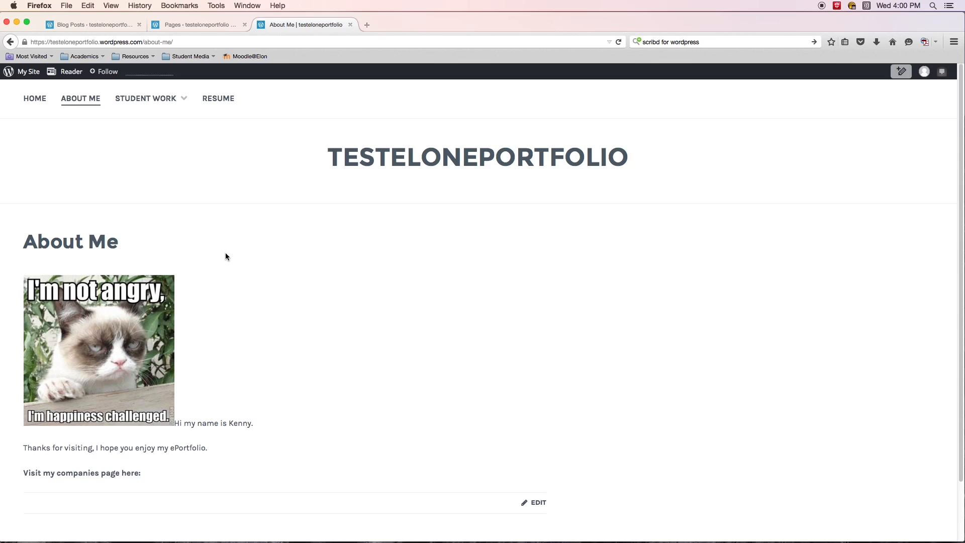
scroll(302, 271, "down", 2)
scroll(309, 284, "up", 2)
scroll(297, 284, "down", 2)
scroll(290, 280, "up", 2)
Step: Check the live Videos and Writing pages under Student Work for remaining comment forms
mouse_move(166, 99)
left_click(148, 142)
scroll(247, 146, "down", 5)
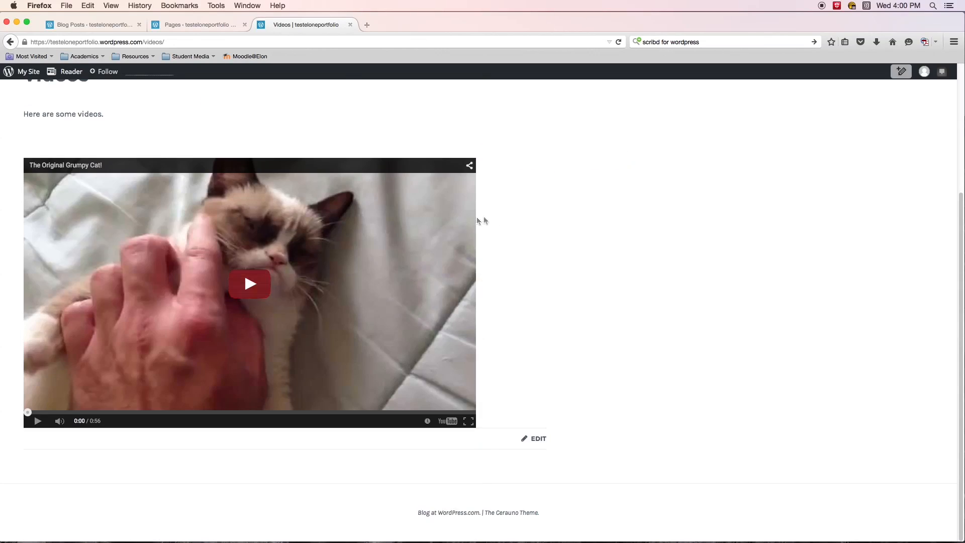
scroll(480, 221, "up", 5)
mouse_move(161, 105)
left_click(138, 168)
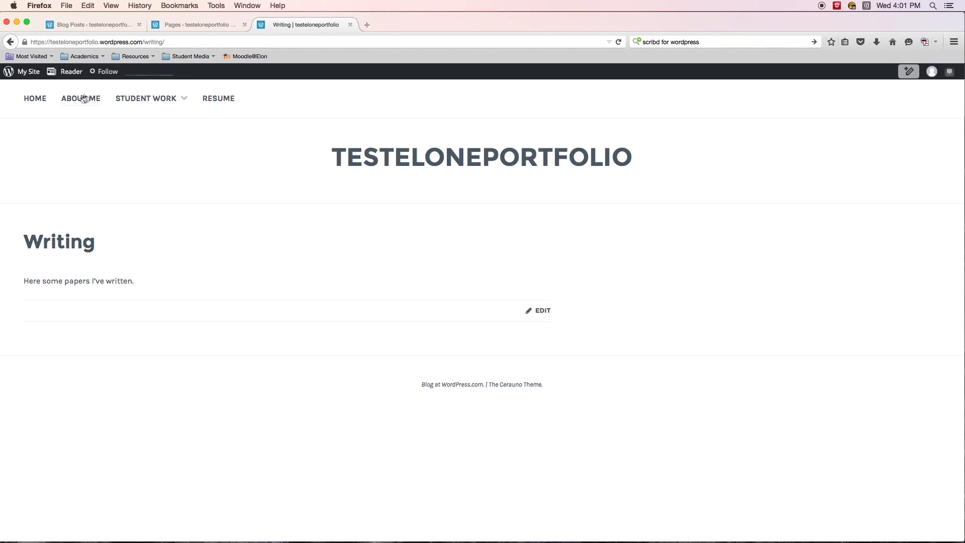
Step: Return to the live Home page and examine the area below the welcome text down to the footer
left_click(34, 98)
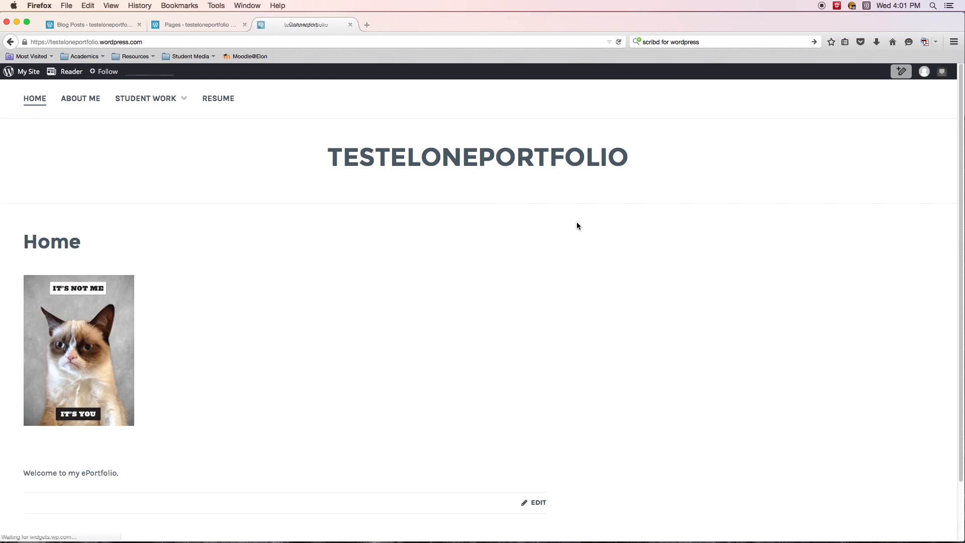
scroll(702, 271, "down", 2)
scroll(710, 258, "up", 2)
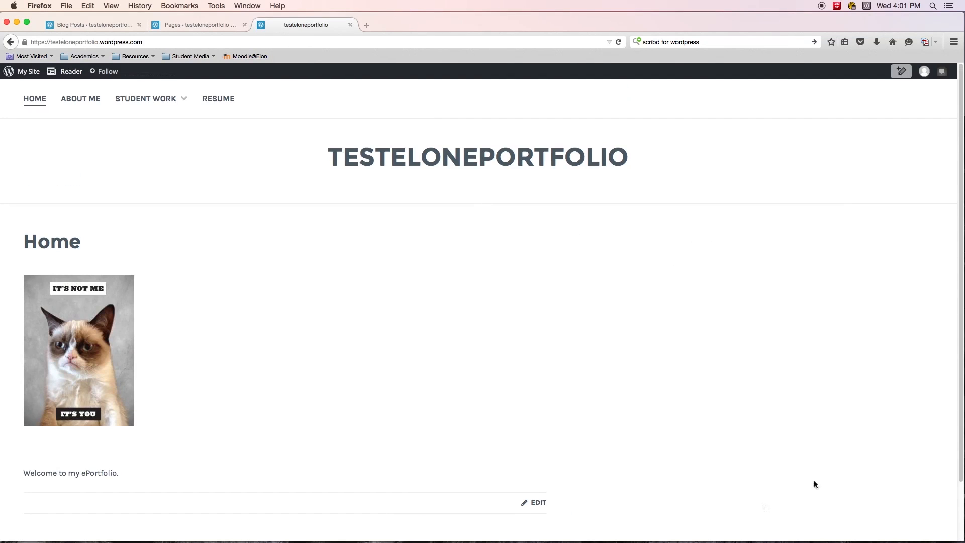
scroll(786, 287, "down", 2)
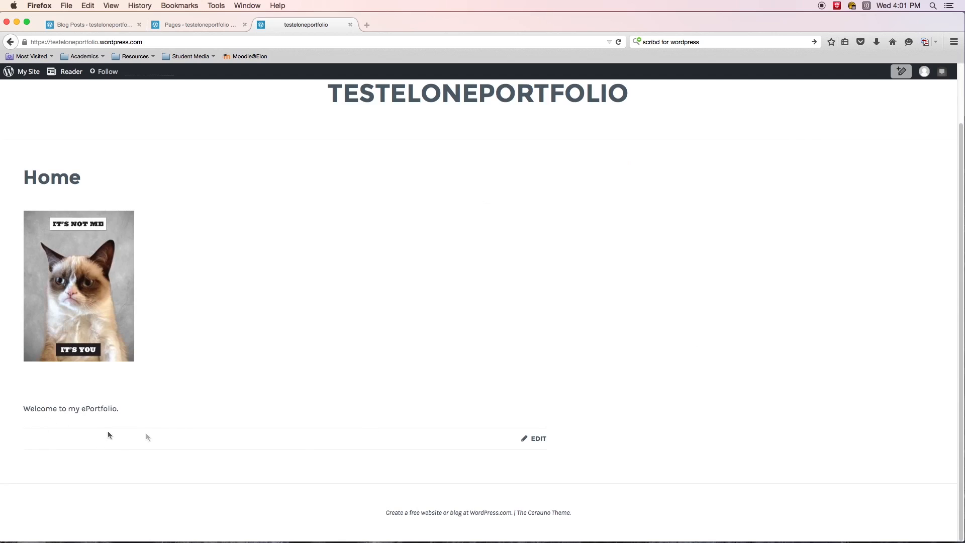
scroll(421, 475, "up", 2)
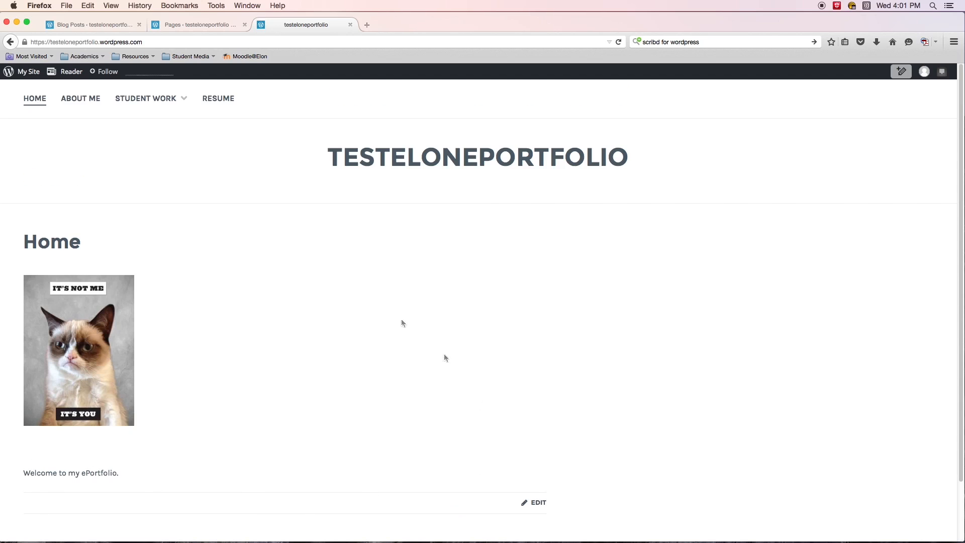
Step: Go through the live About Me, Student Work and Resume pages as a visitor and return to Home
left_click(33, 100)
left_click(79, 103)
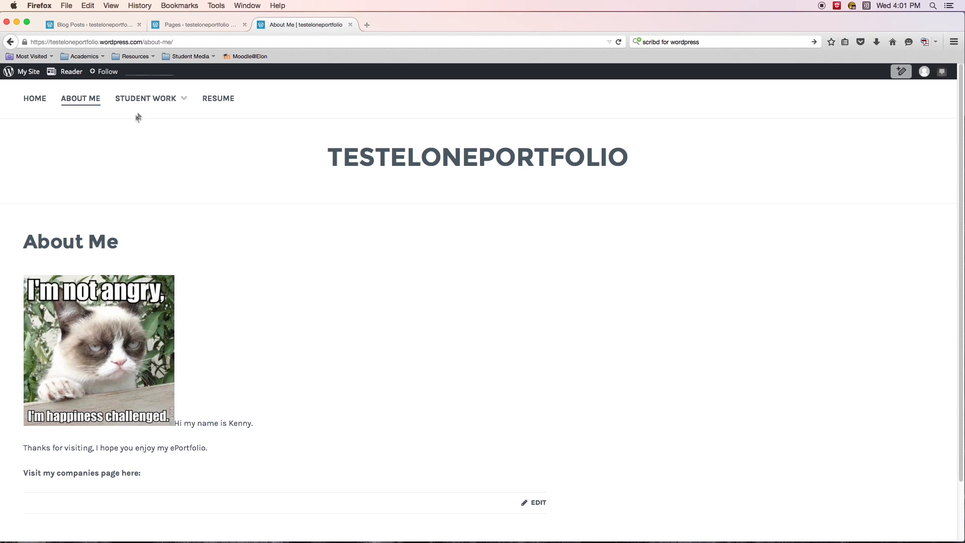
mouse_move(145, 101)
left_click(146, 146)
left_click(217, 99)
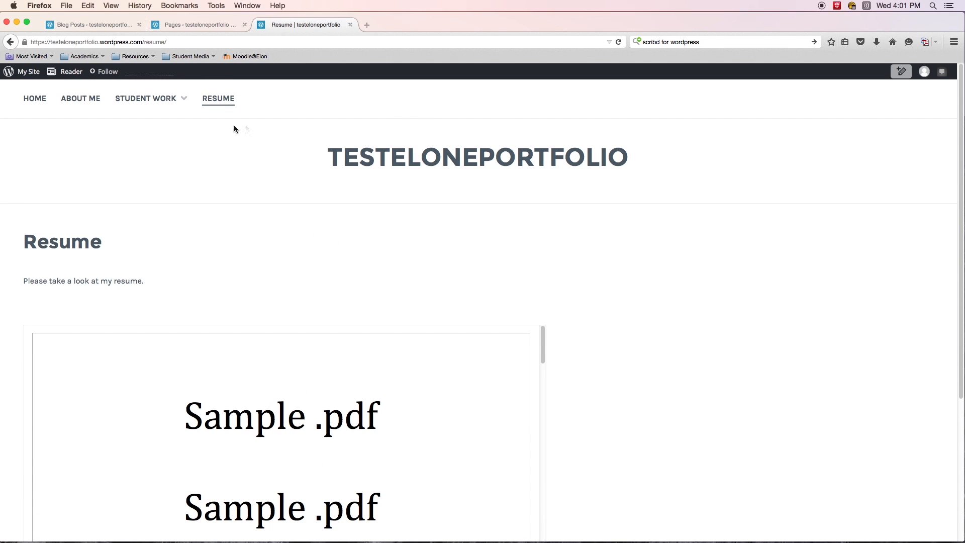
left_click(36, 100)
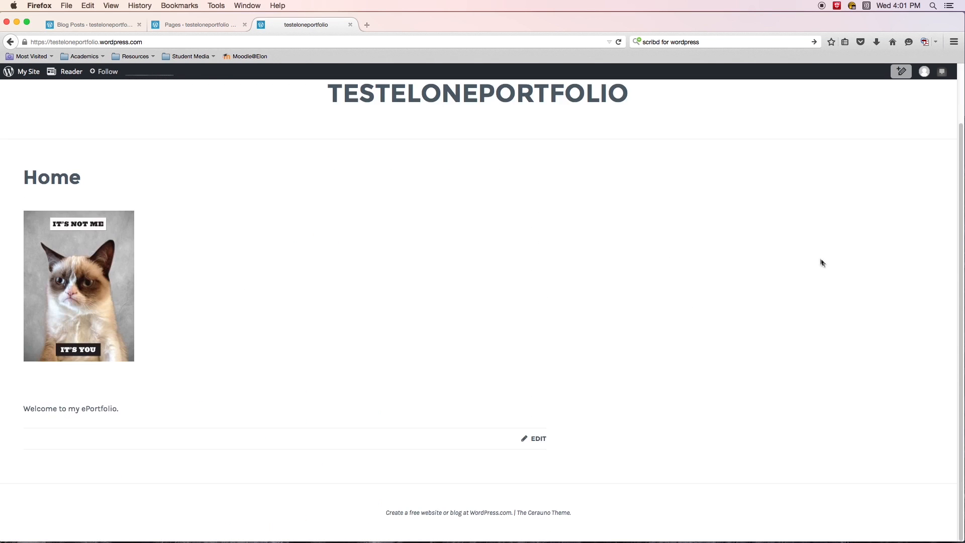